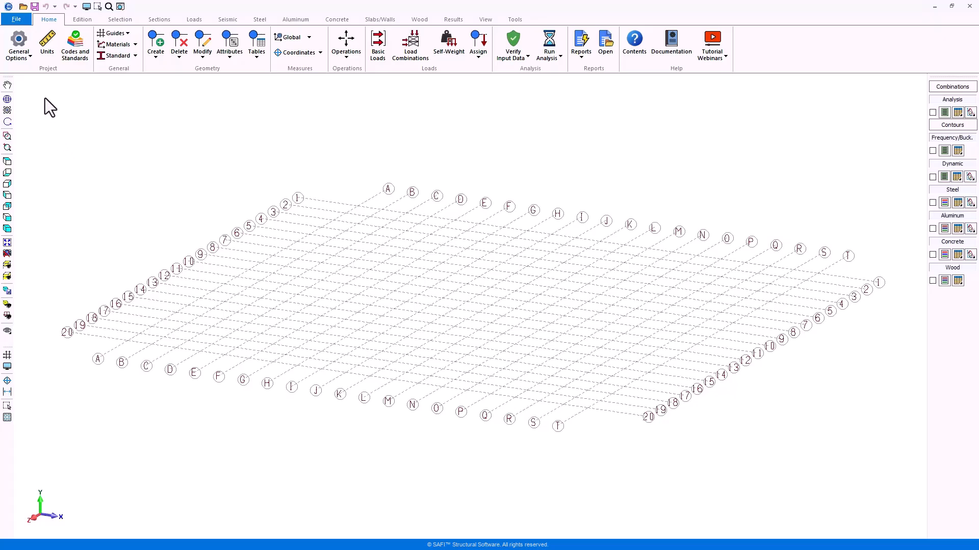
Set the project's units system to the default metric units.
left_click(48, 47)
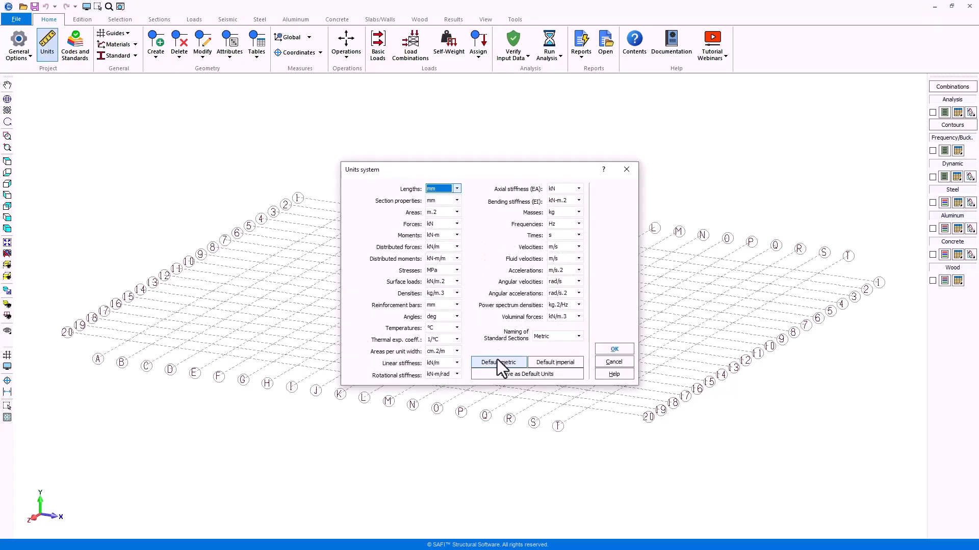
left_click(522, 365)
left_click(615, 352)
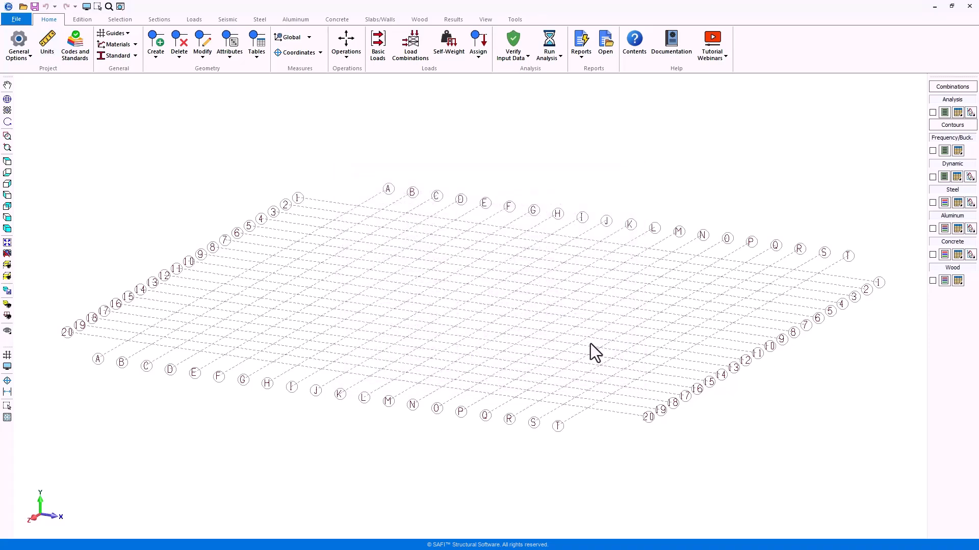
Create regular lines along X for the XZ grid with 1 division and 4000 mm spacing.
left_click(125, 34)
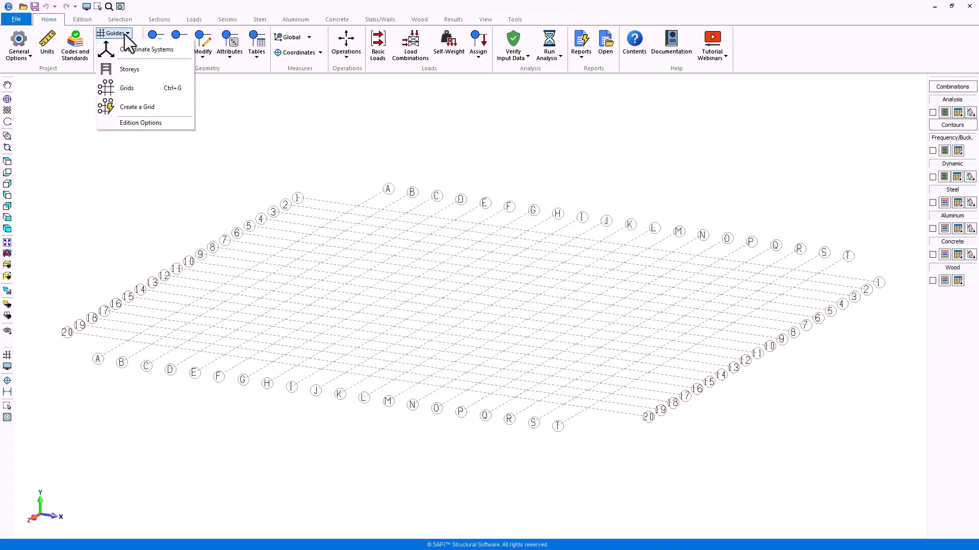
left_click(160, 89)
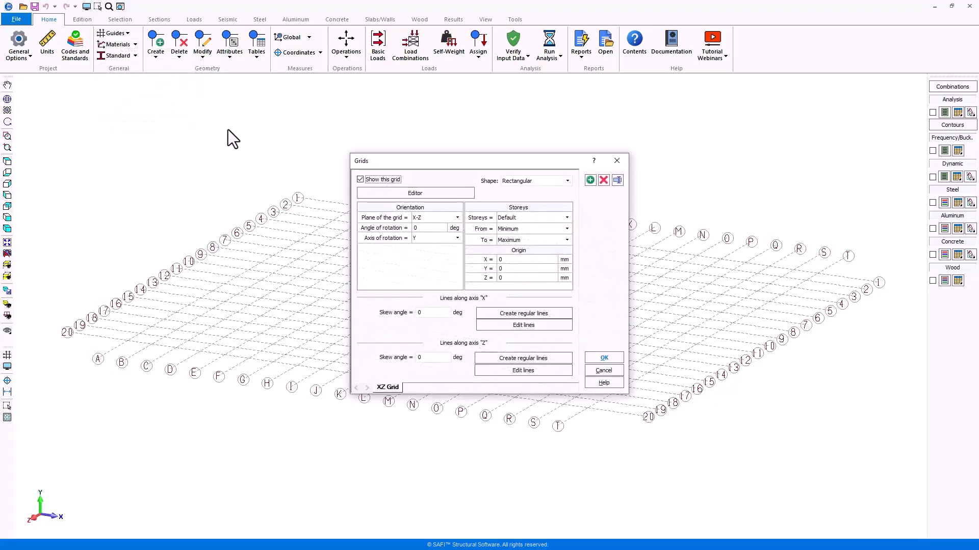
left_click(556, 317)
left_click_drag(480, 264, 460, 280)
type("1")
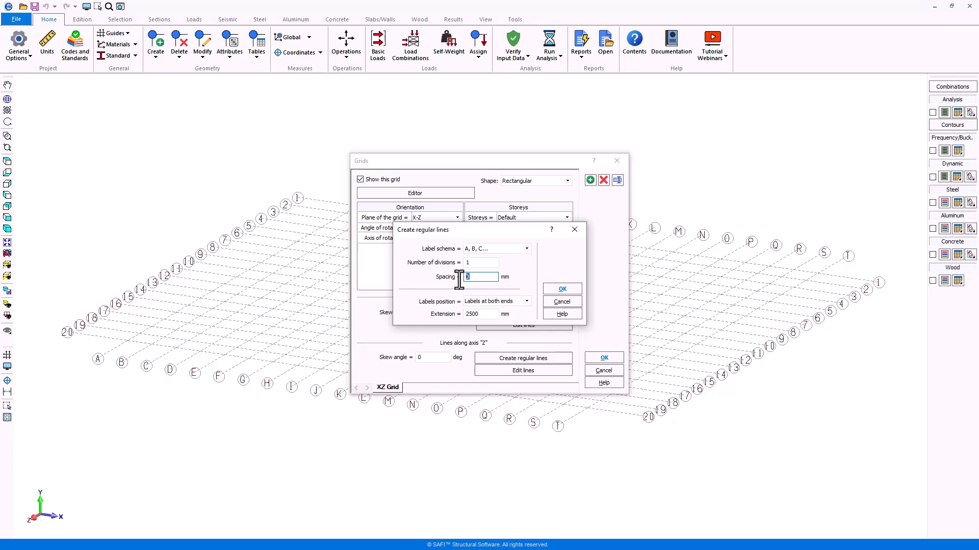
type("4000")
left_click(576, 292)
Create regular lines along Z for the XZ grid with 1 division and 4000 mm spacing, and apply the grid.
left_click(556, 360)
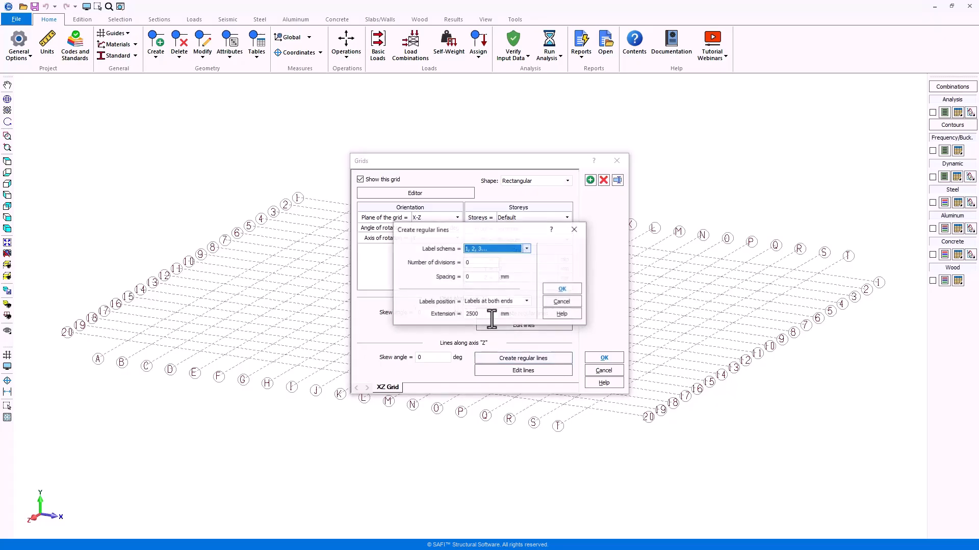
double_click(480, 263)
type("1")
left_click_drag(477, 277, 448, 277)
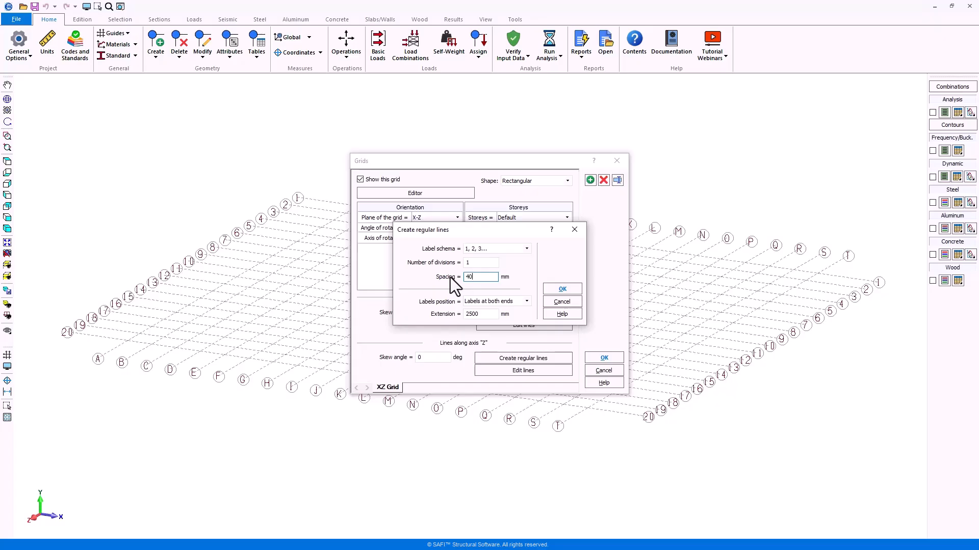
type("40")
key("Return")
key("Return")
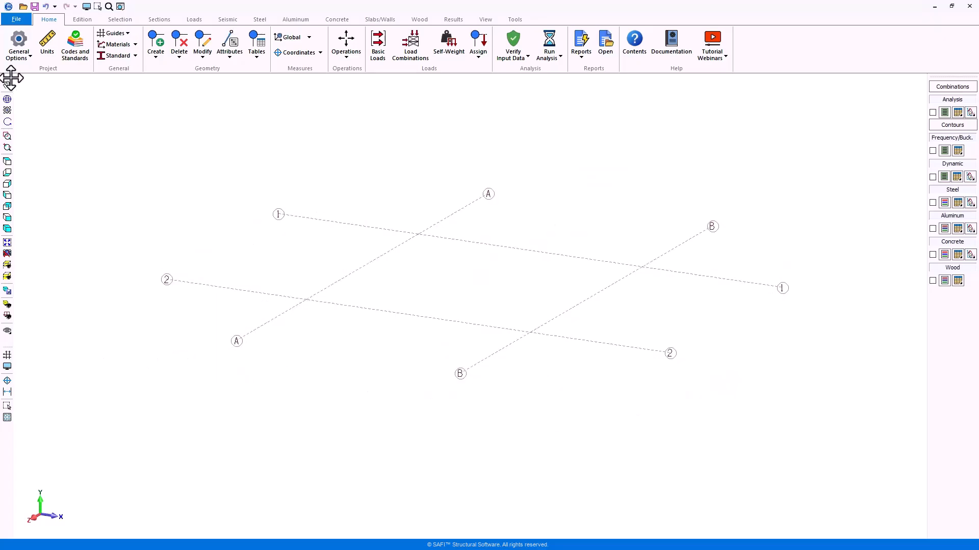
Review the defined materials and the material libraries available for adding, leaving the materials definition without changes.
left_click(135, 48)
left_click(141, 62)
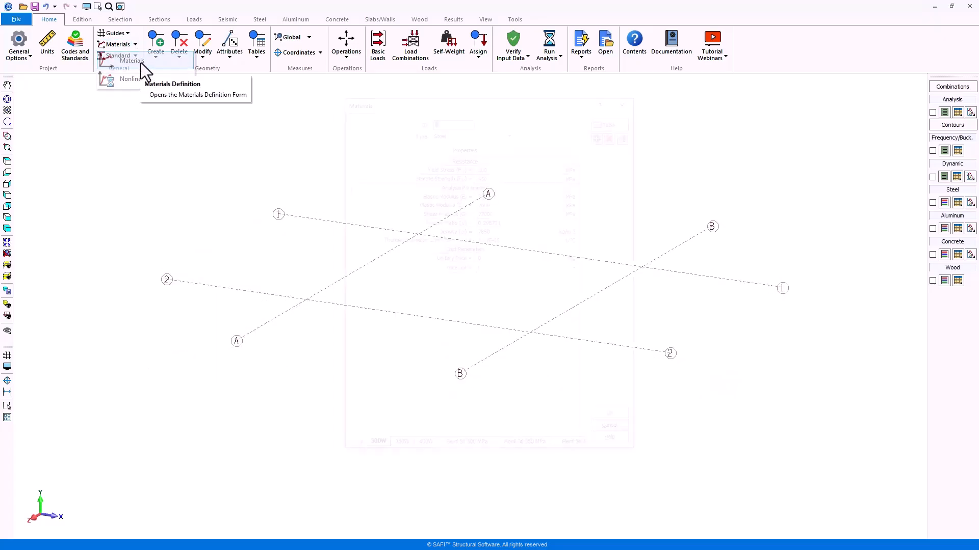
right_click(530, 451)
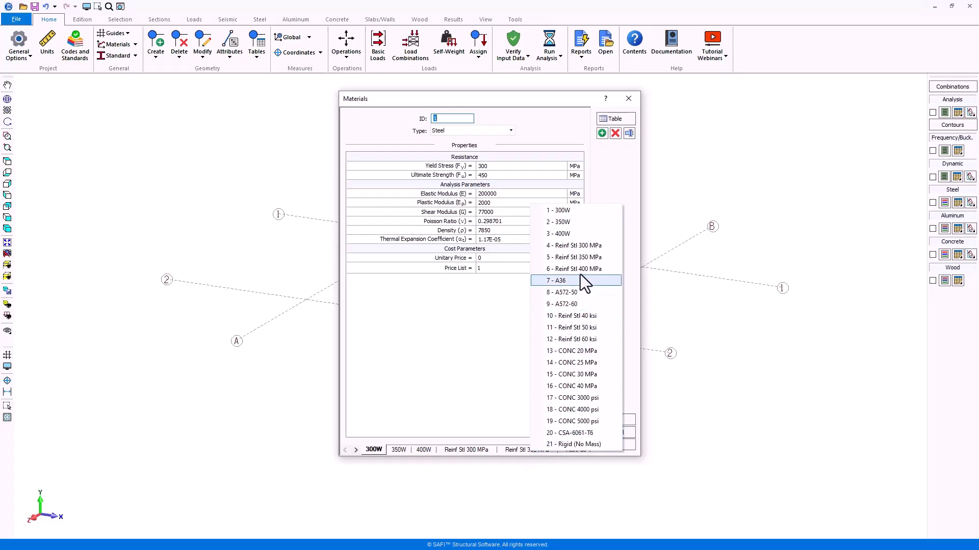
left_click(629, 349)
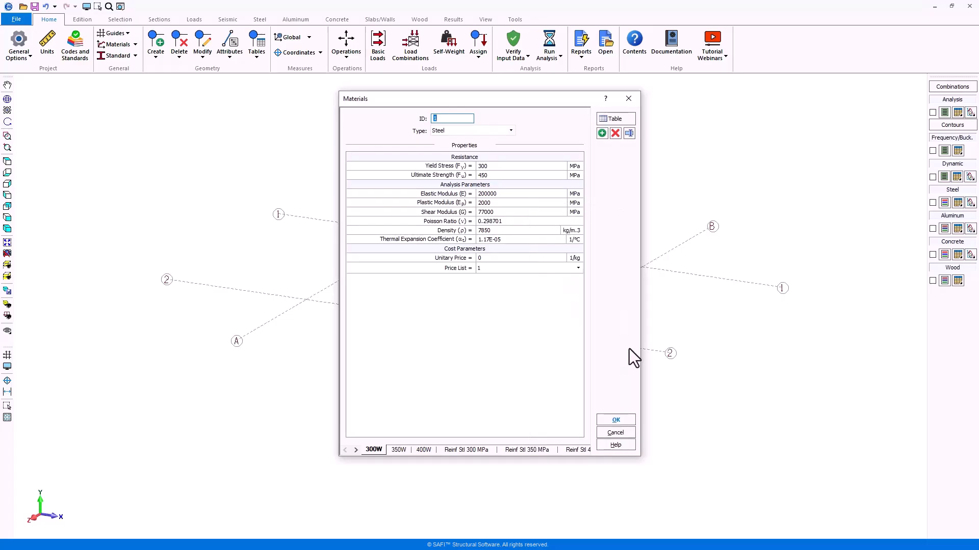
left_click(601, 134)
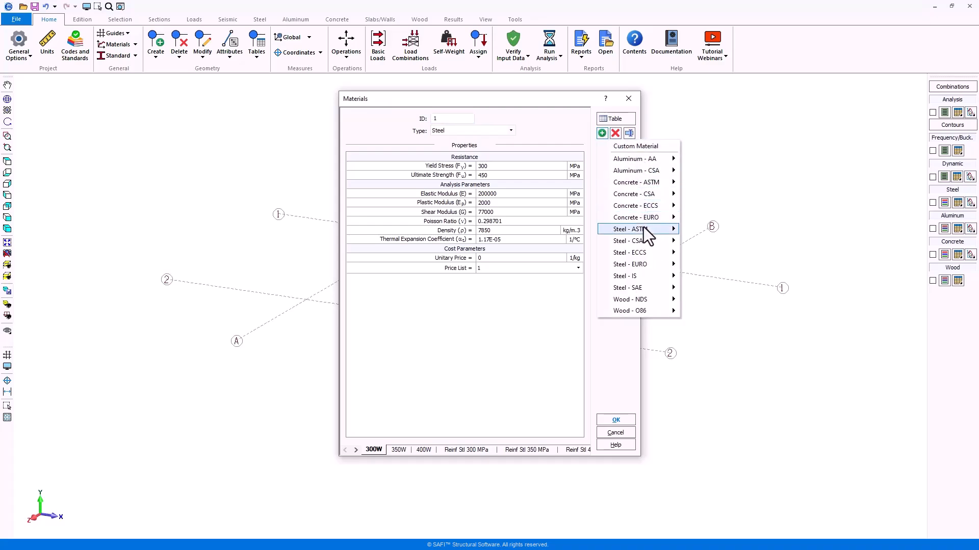
left_click(615, 434)
left_click(615, 433)
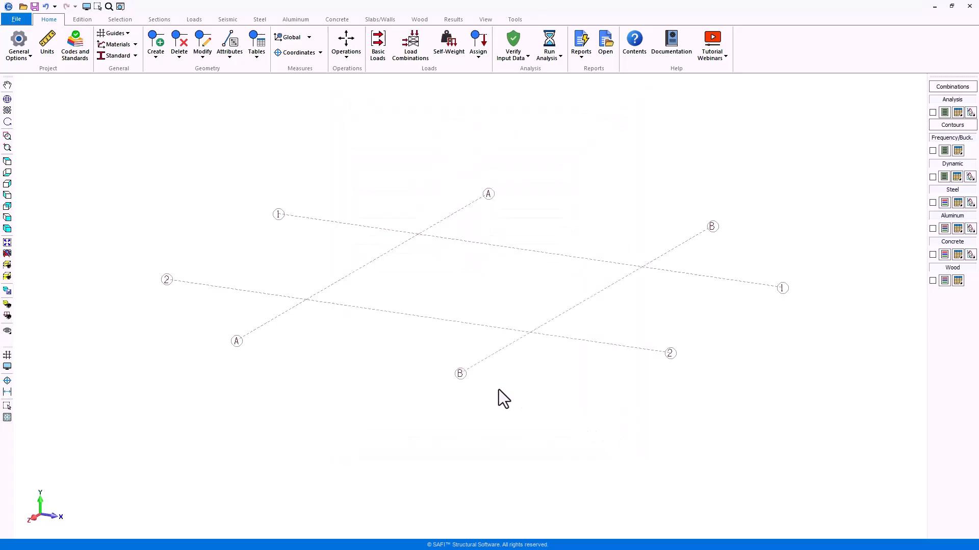
Add the standard section HSS254x254x9.5 from the CISC (2022) library's HSS A500 (square) type, with material 350W.
left_click(130, 56)
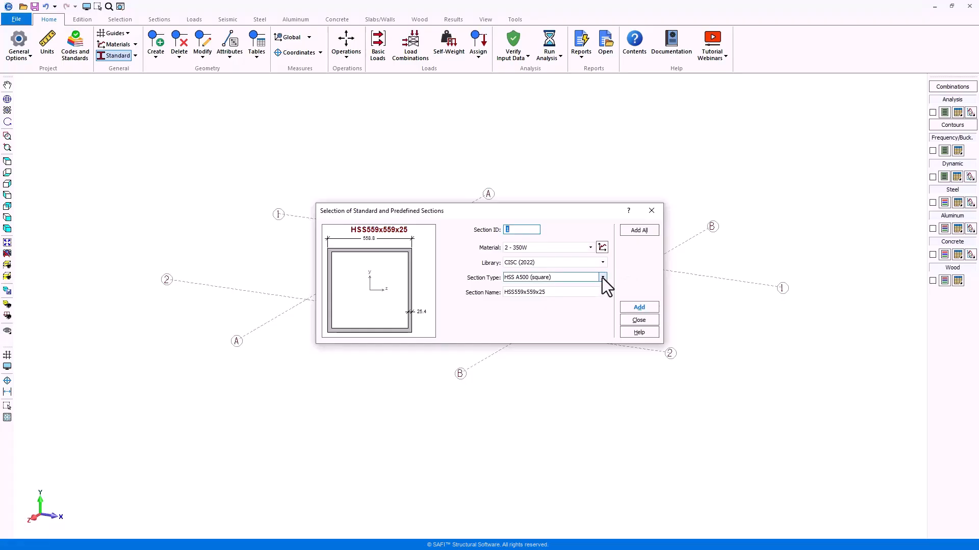
left_click(602, 277)
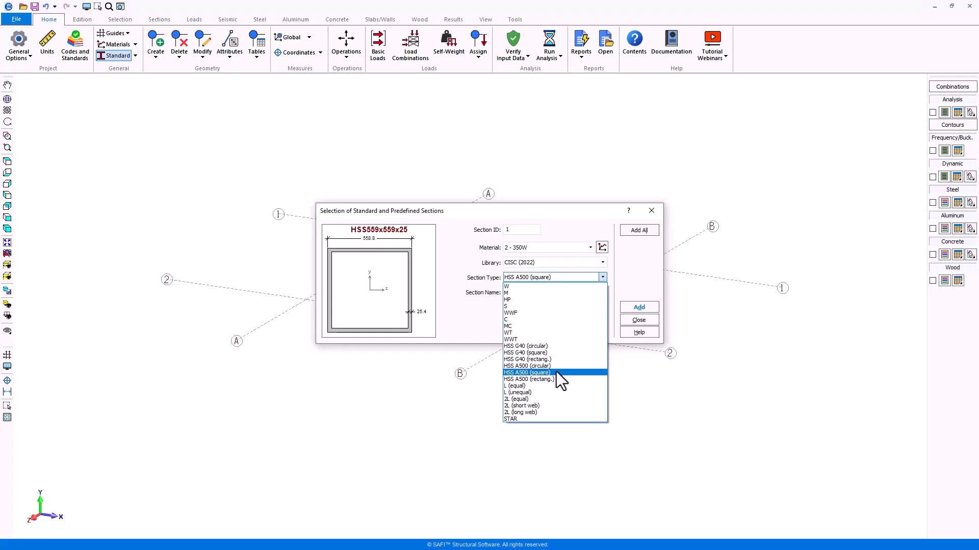
left_click(556, 372)
left_click(602, 292)
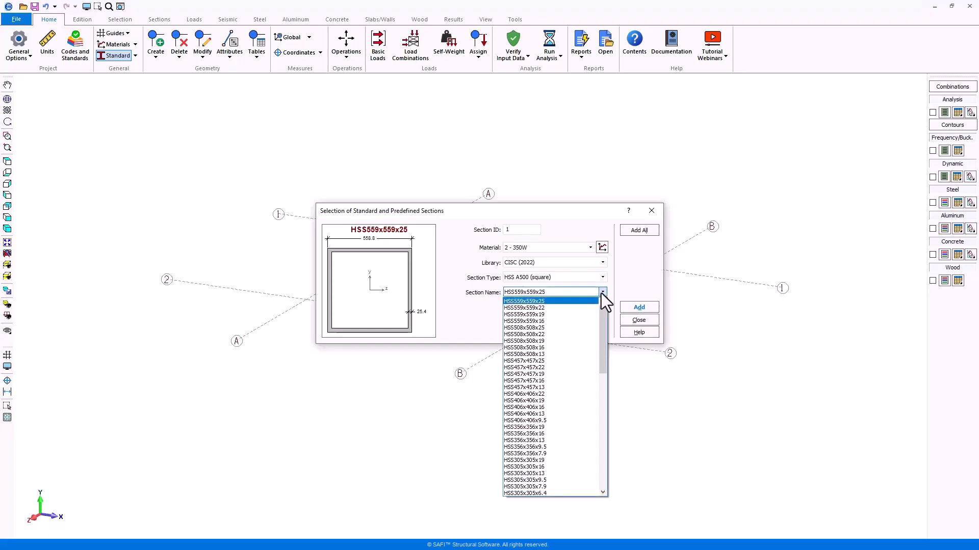
scroll(574, 397, "down", 2)
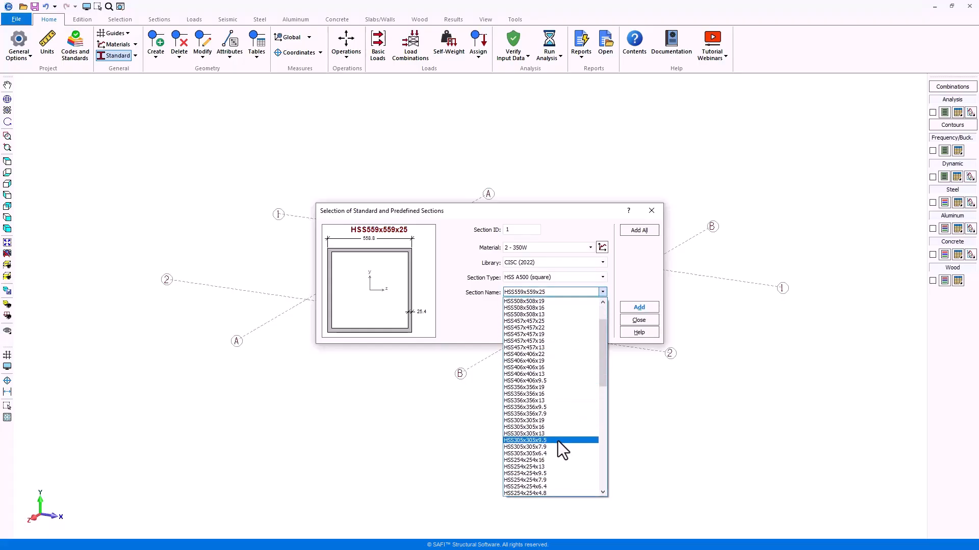
left_click(553, 472)
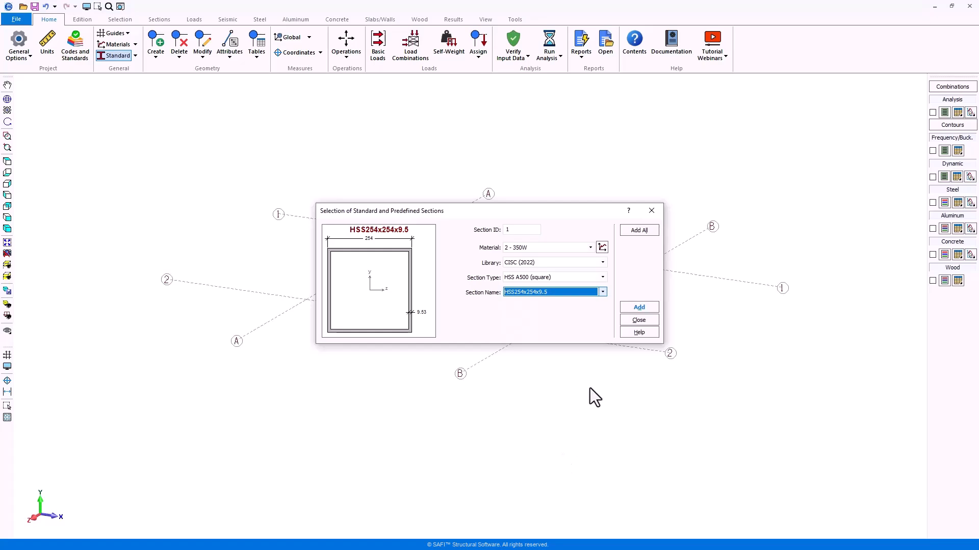
left_click(635, 309)
left_click(636, 318)
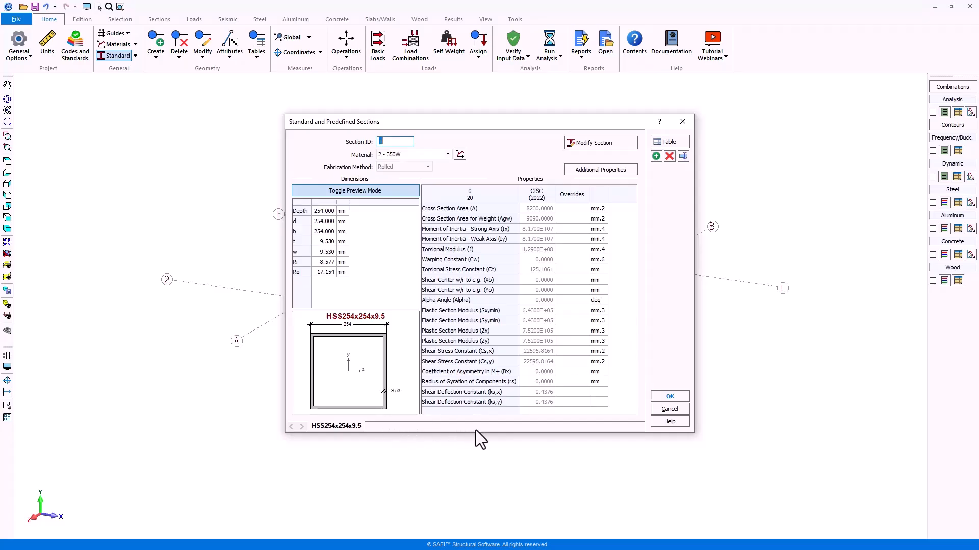
left_click(662, 402)
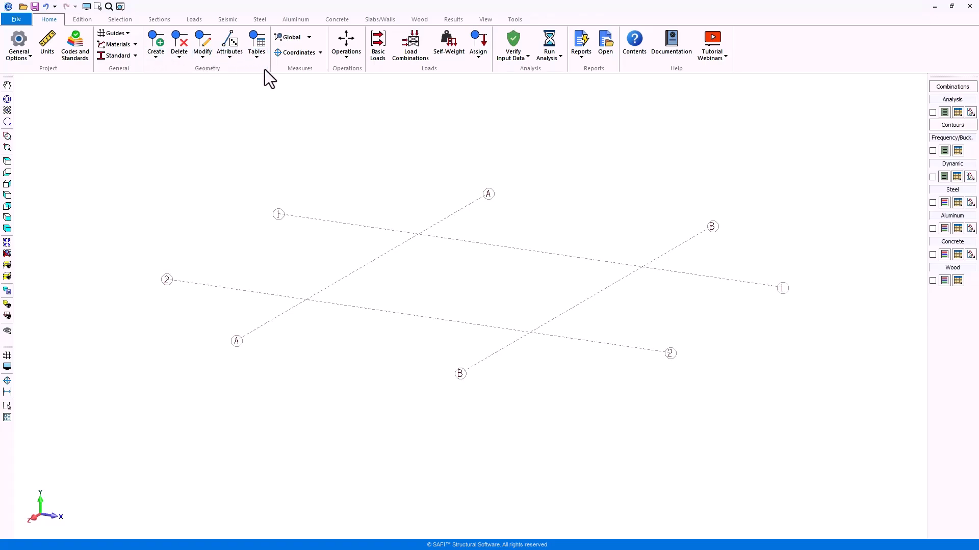
Add joints at the four grid intersections A-1, B-1, B-2 and A-2.
left_click(161, 57)
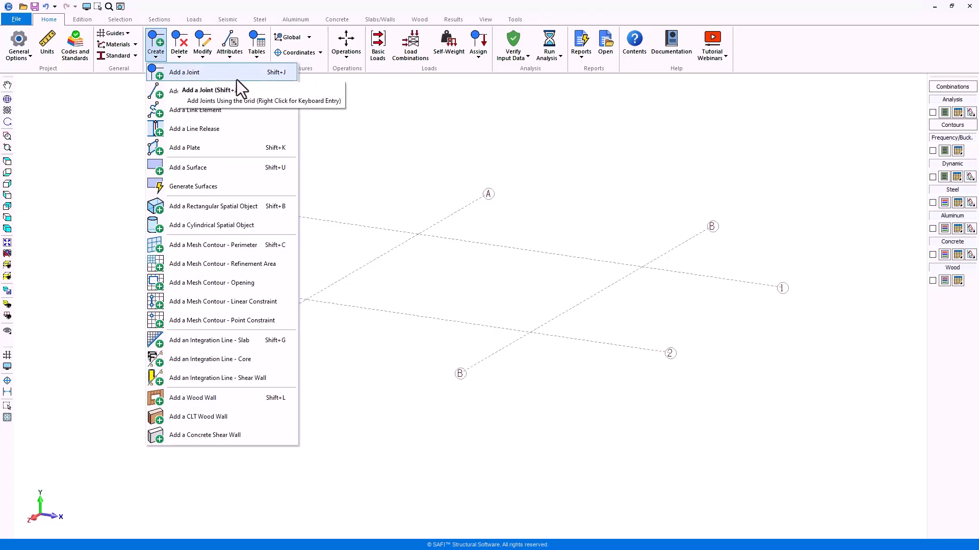
left_click(290, 170)
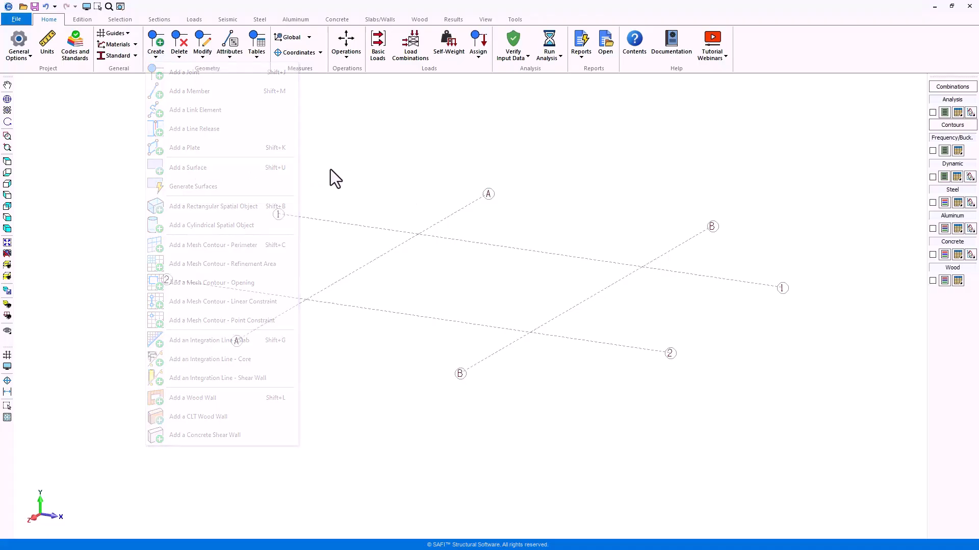
left_click(162, 54)
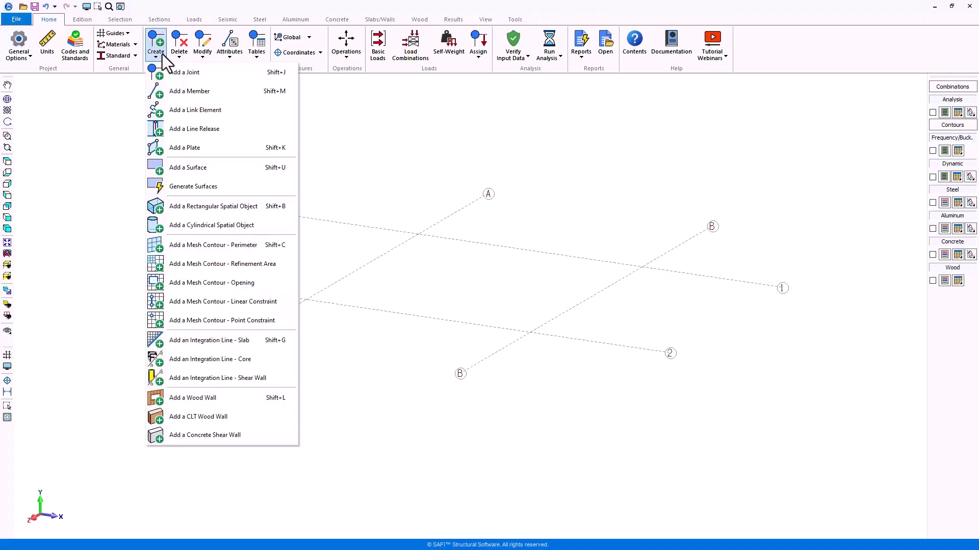
left_click(251, 77)
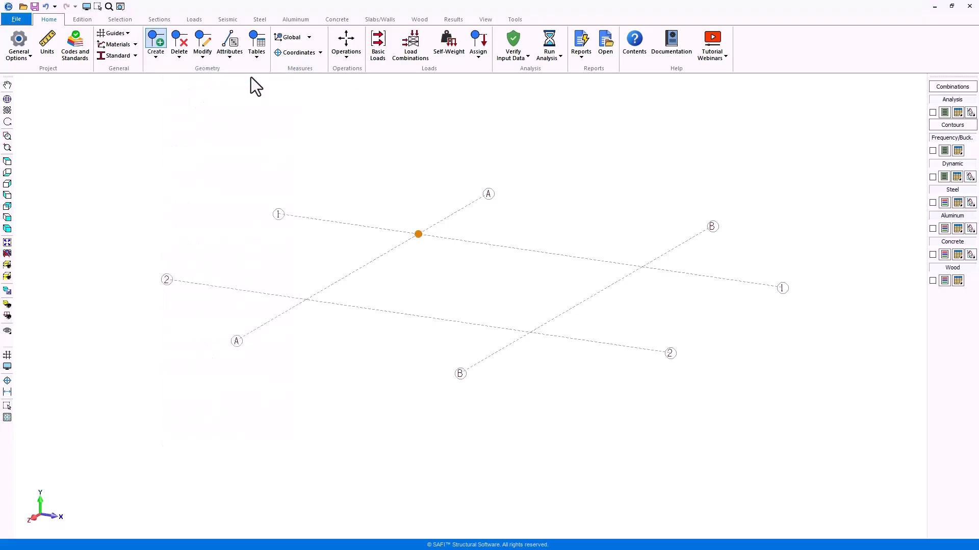
left_click(418, 234)
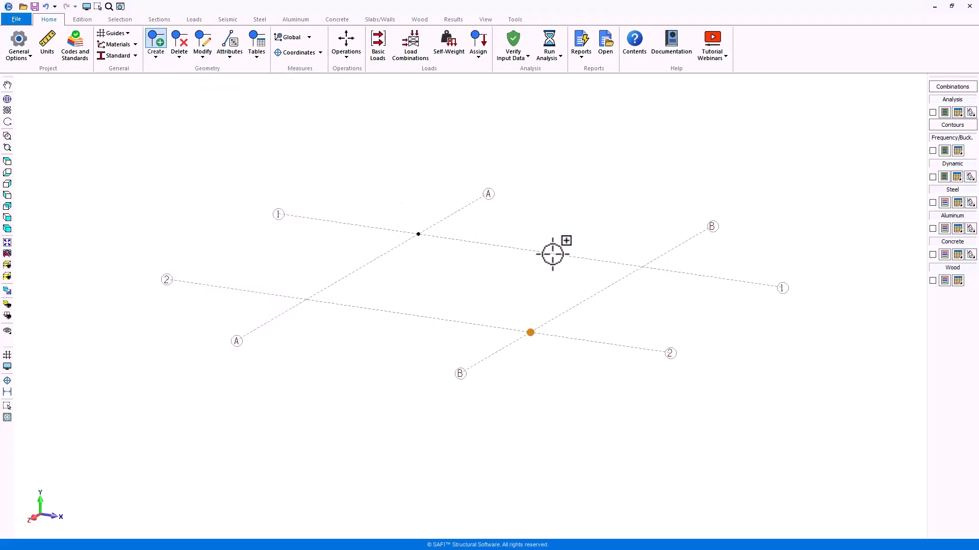
left_click(644, 267)
left_click(530, 332)
left_click(306, 300)
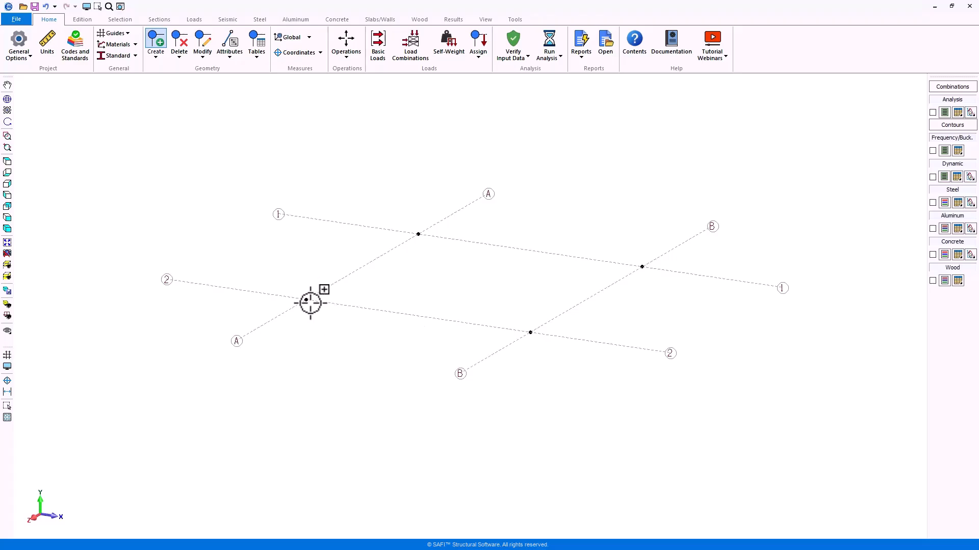
key("Escape")
Delete the joint at grid intersection A-2 and add it again at the same point.
left_click(181, 56)
left_click(203, 74)
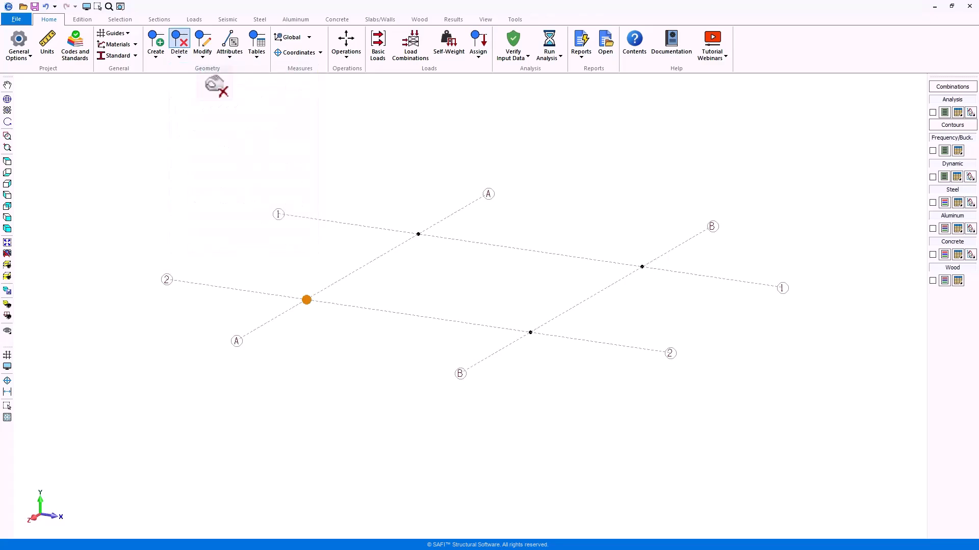
left_click(308, 299)
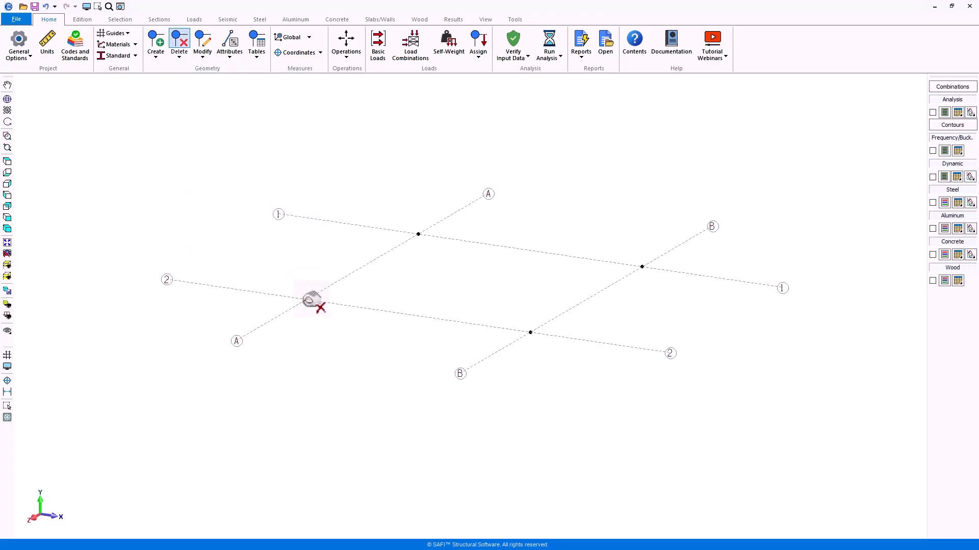
left_click(155, 45)
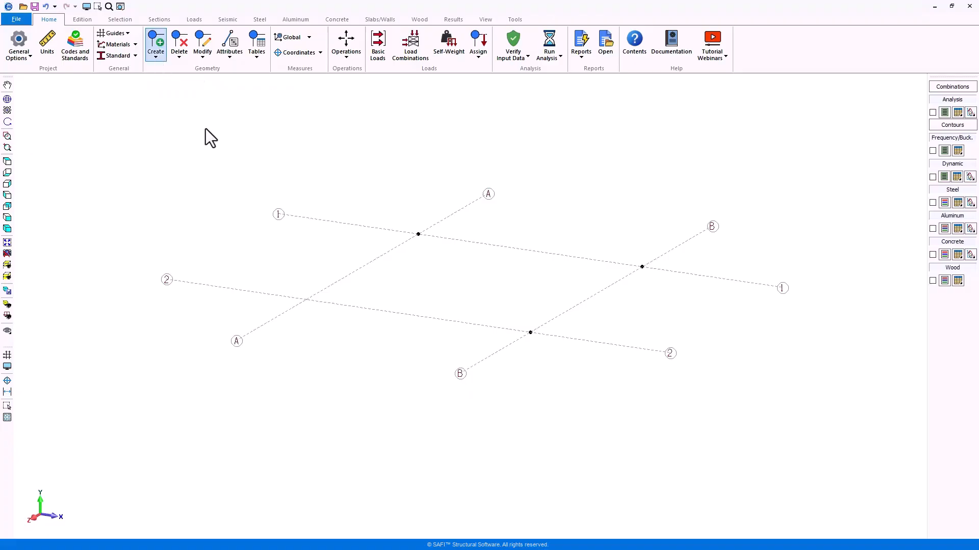
left_click(306, 300)
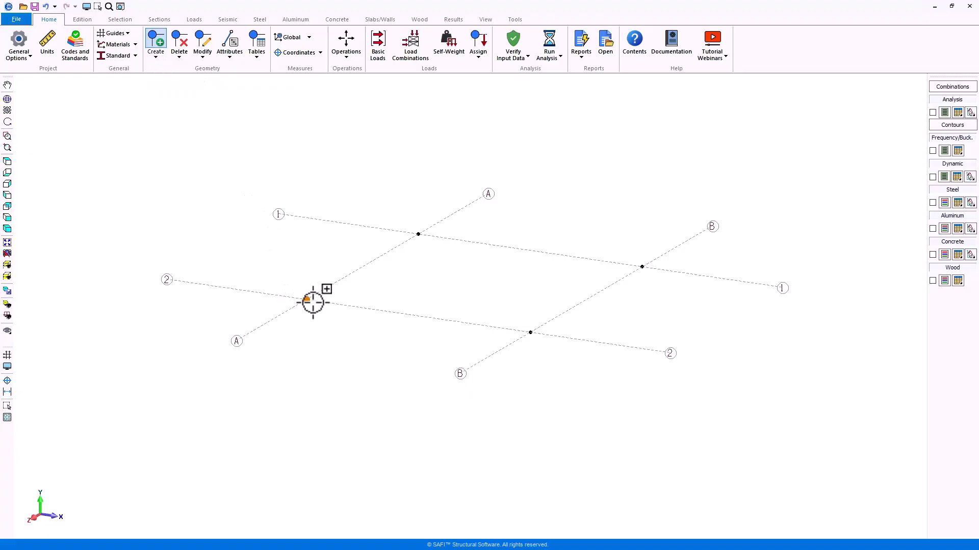
Inspect the general coordinates and support conditions in the attributes of the joint at grid intersection A-1.
left_click(204, 46)
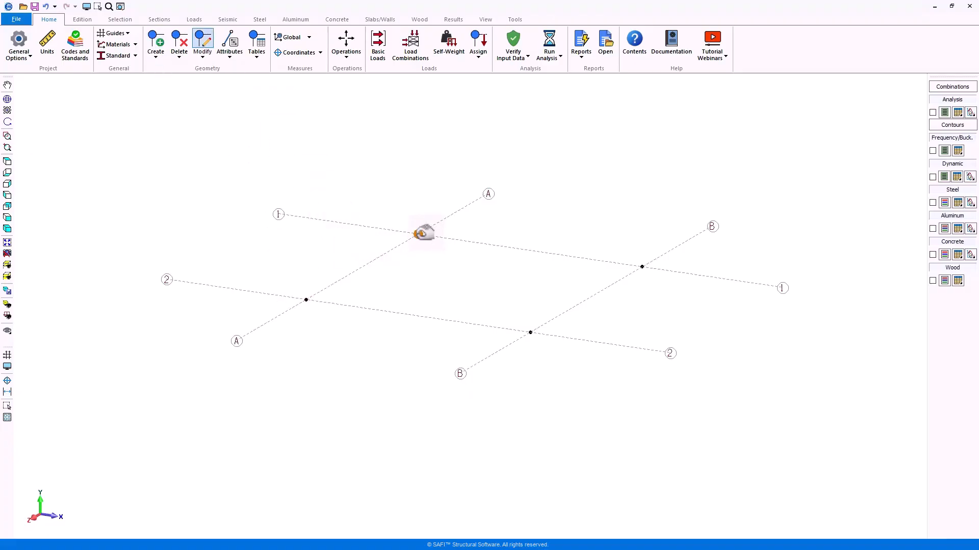
left_click(423, 233)
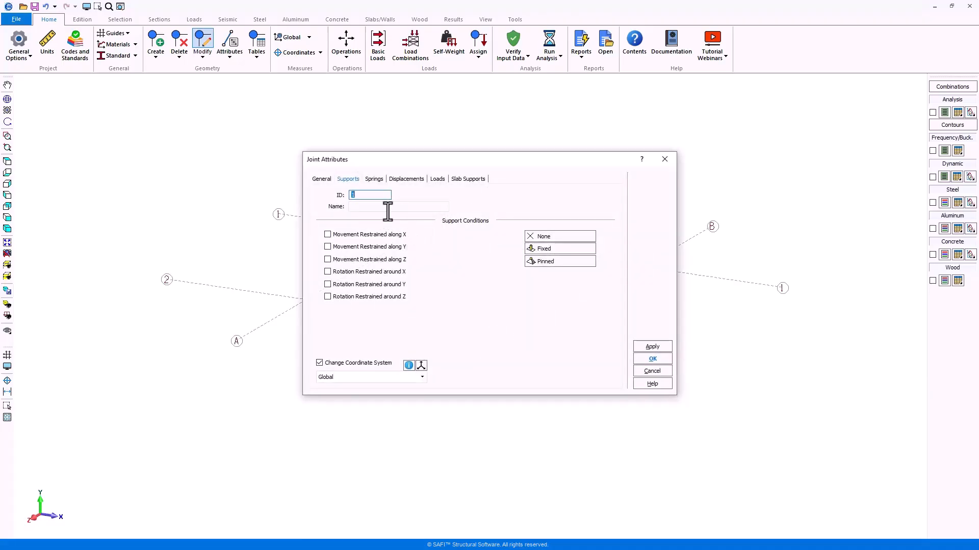
left_click(322, 180)
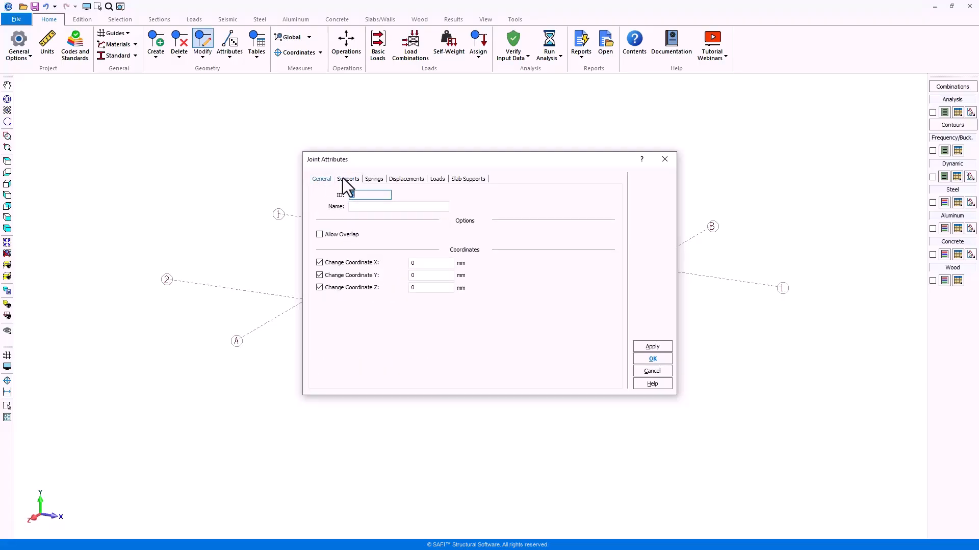
left_click(346, 179)
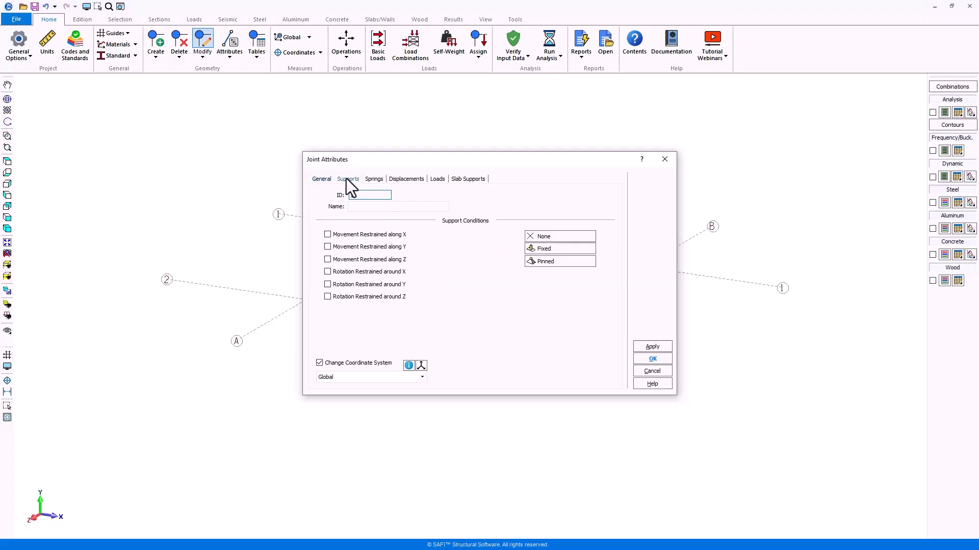
left_click(640, 359)
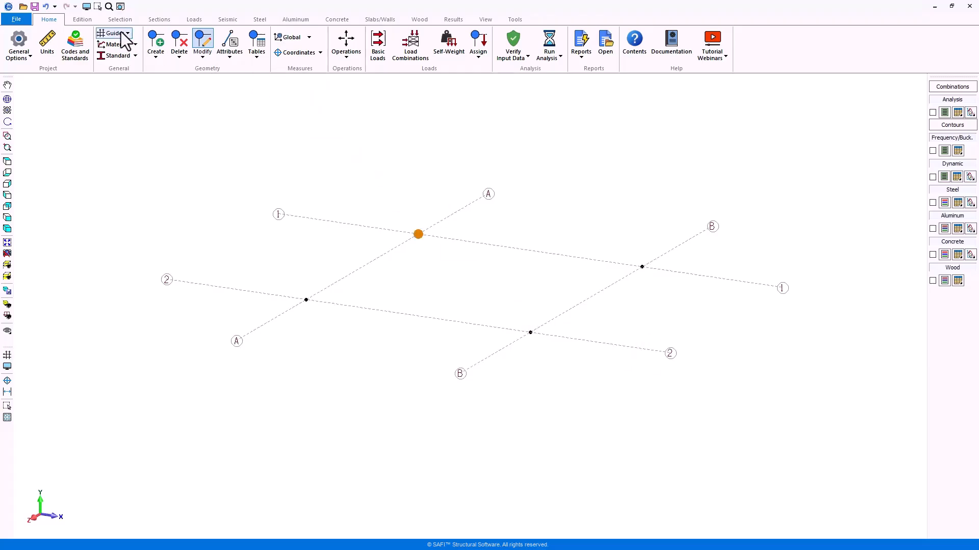
Select all four joints at the grid intersections with a selection window.
left_click(99, 8)
left_click_drag(118, 135, 843, 414)
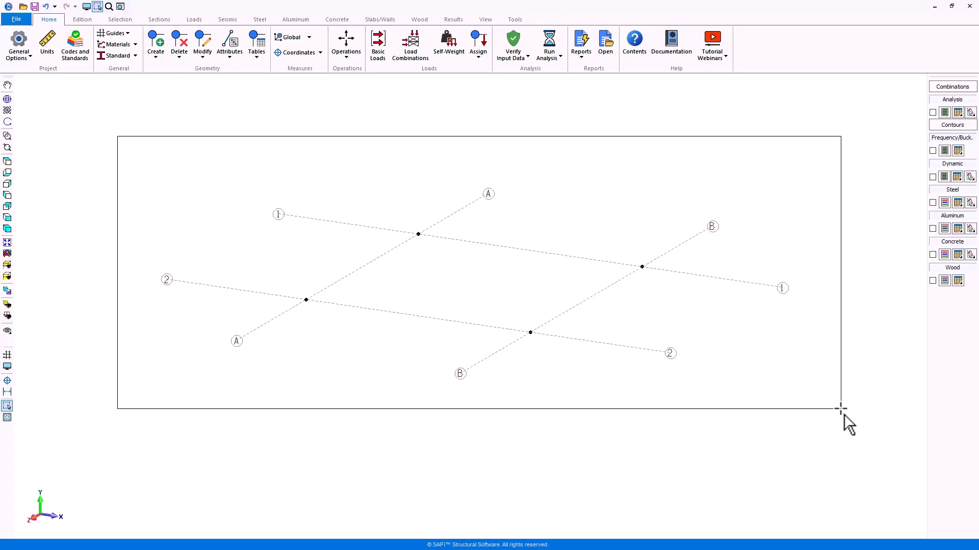
left_click_drag(843, 414, 843, 412)
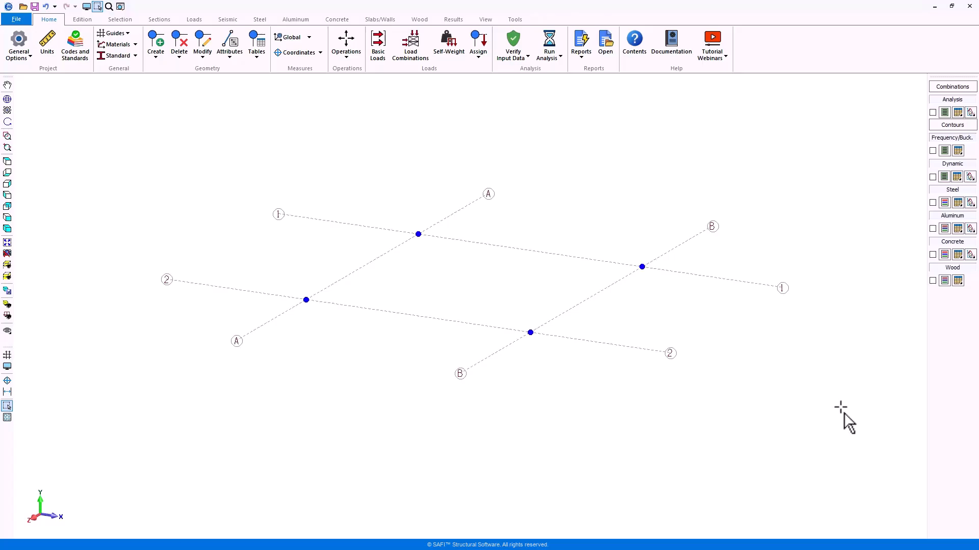
Review the shared support conditions of the selected joints and their coordinates in the joints table.
left_click(230, 52)
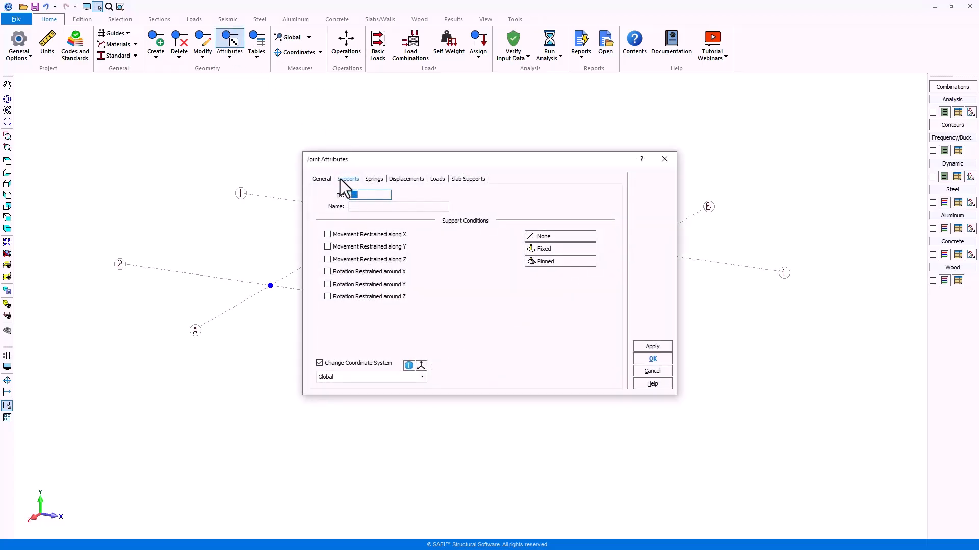
left_click(655, 359)
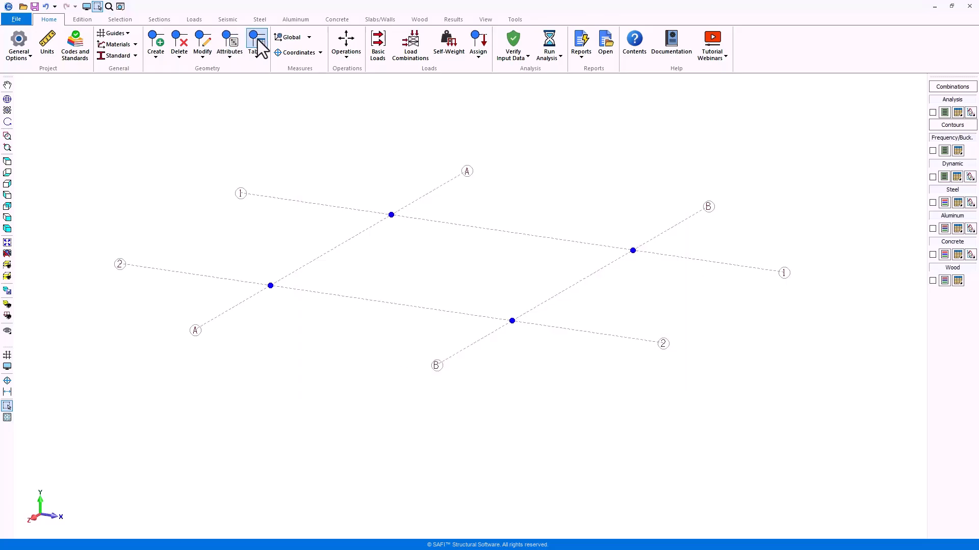
left_click(258, 40)
left_click_drag(200, 144, 207, 98)
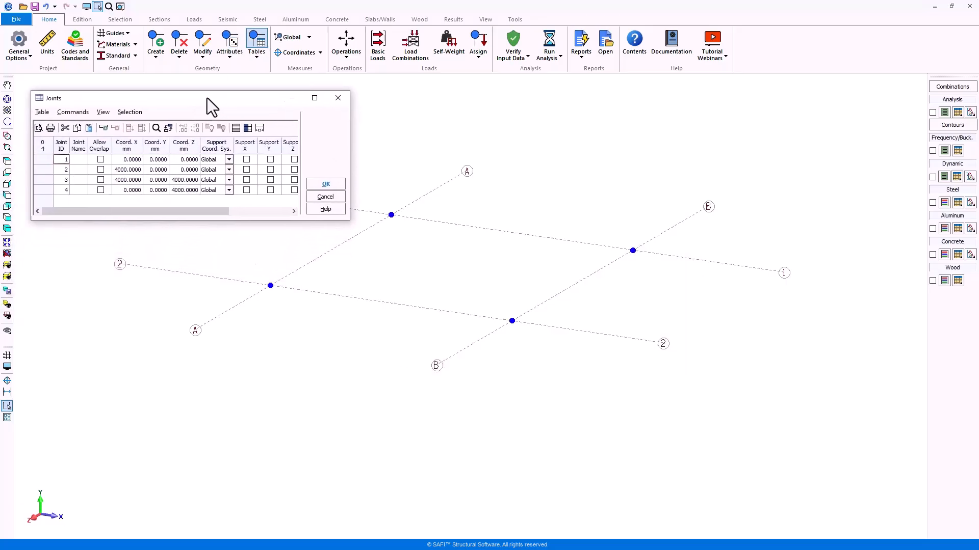
left_click(332, 183)
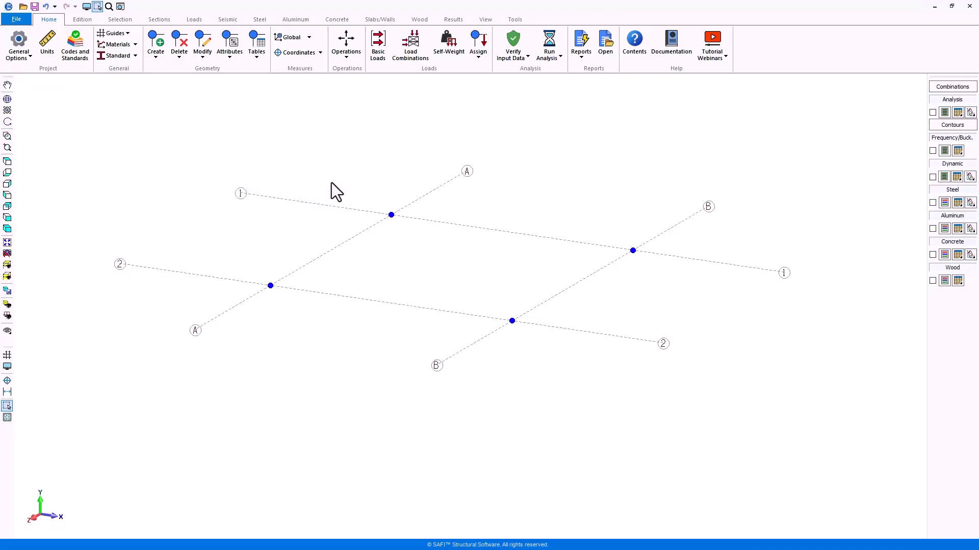
Copy the four selected joints once by 3000 mm along Y, including loads and attributes, and undo and redo the copy.
left_click(361, 54)
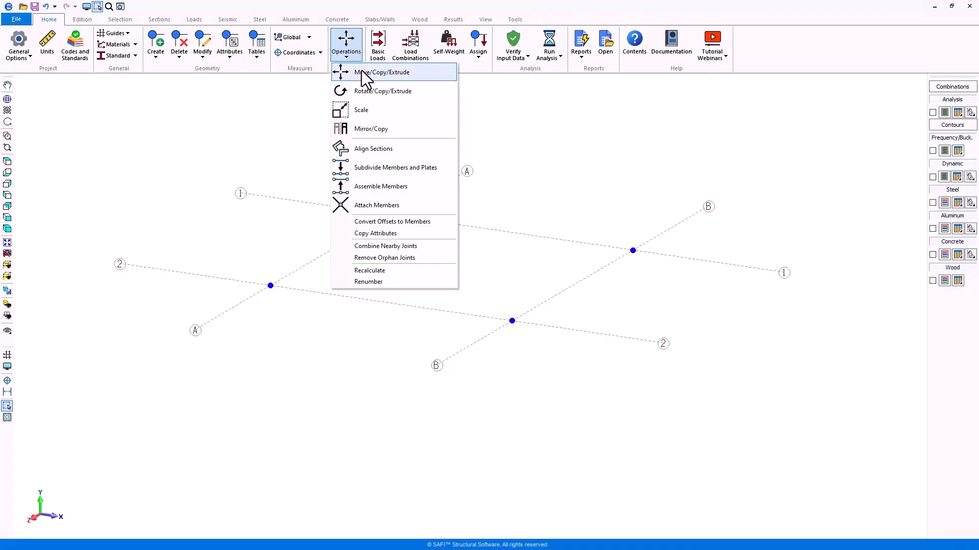
left_click(364, 77)
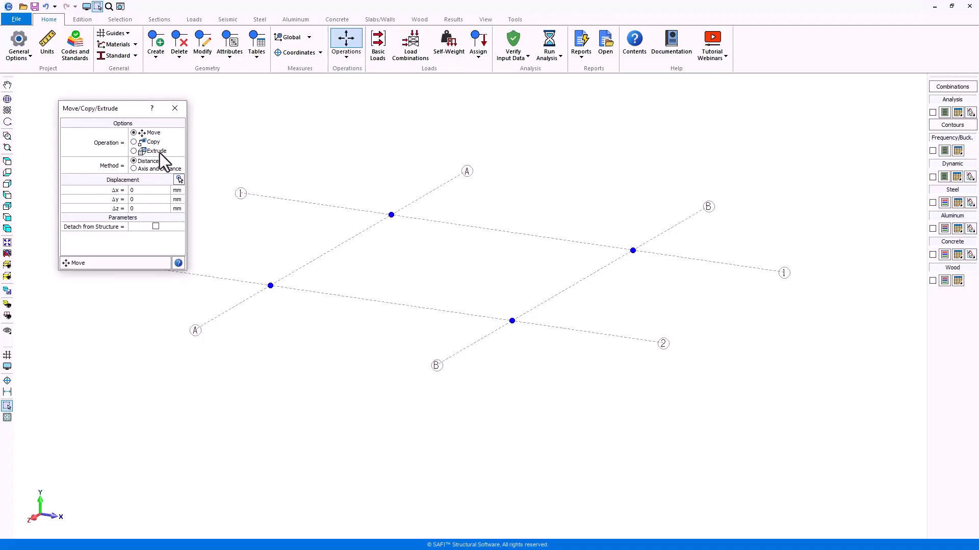
left_click(133, 142)
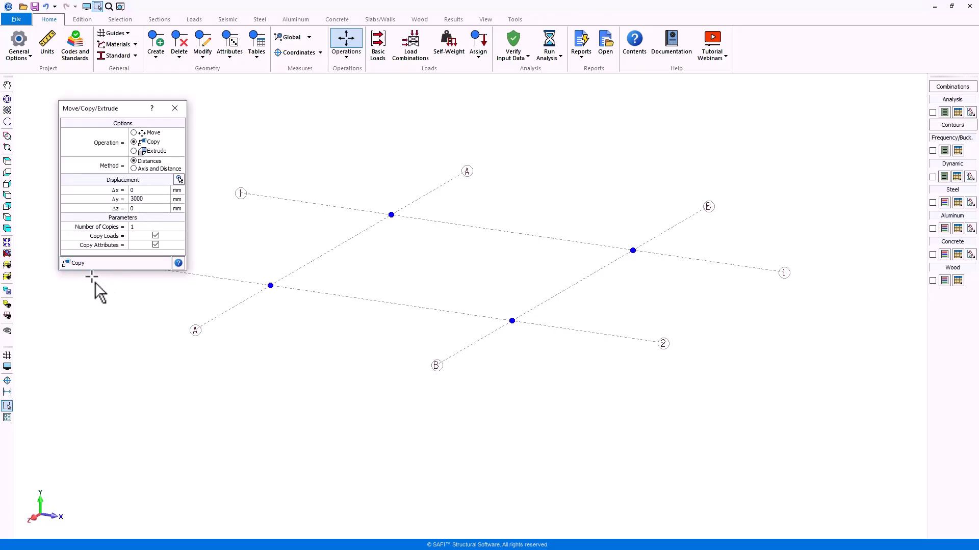
left_click(87, 262)
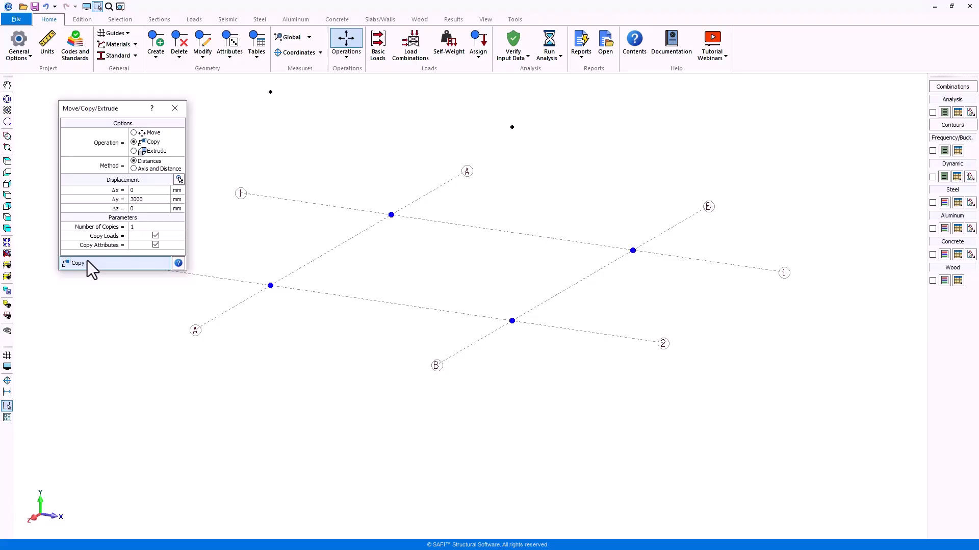
scroll(436, 327, "down", 2)
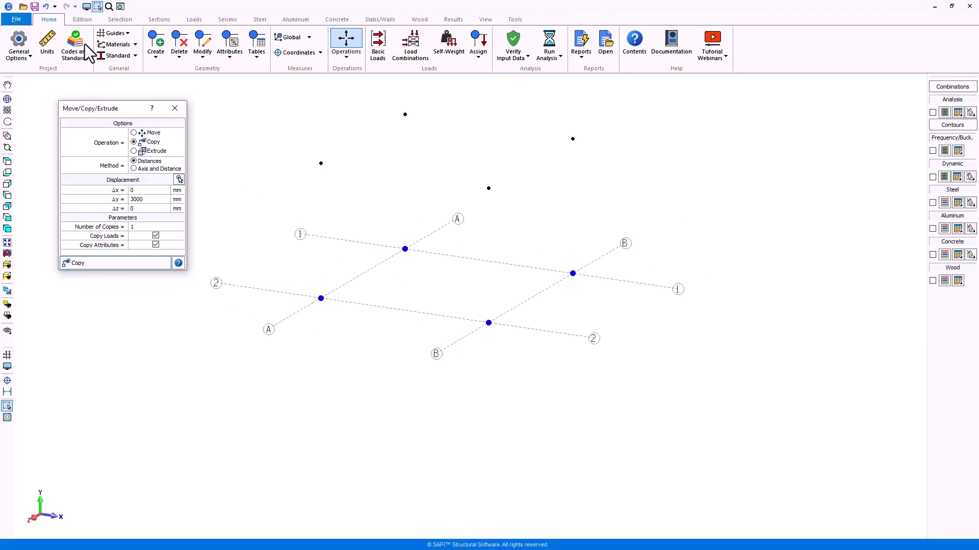
left_click(45, 7)
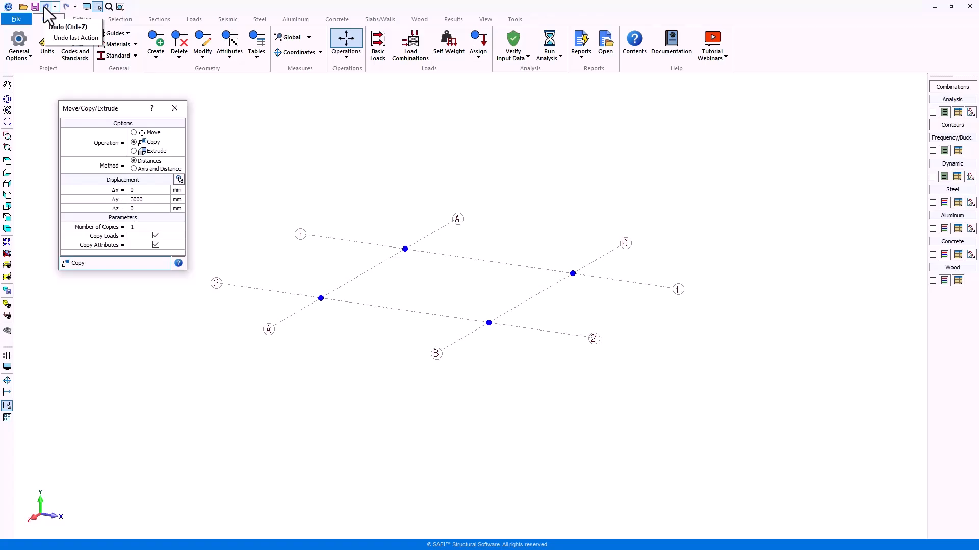
left_click(67, 7)
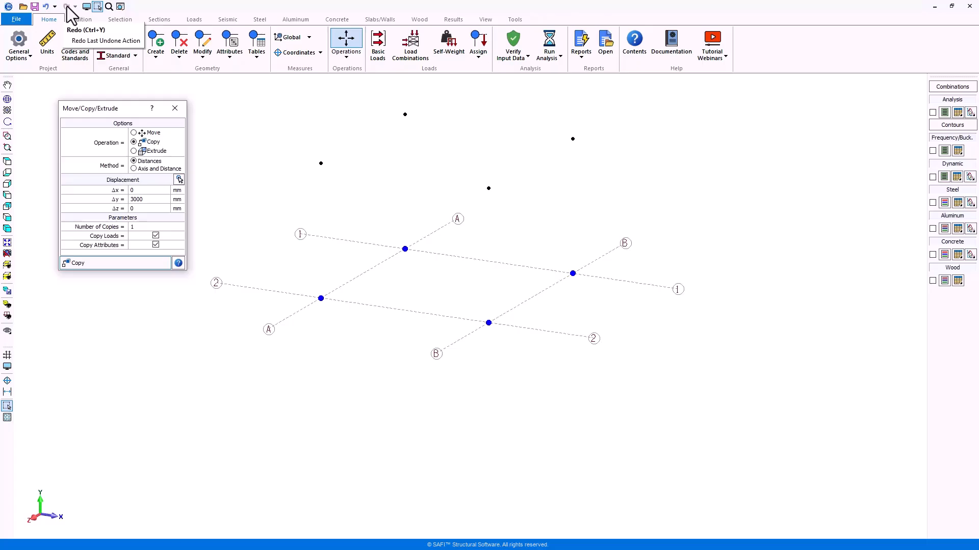
Extrude the four selected base joints 3000 mm along Y into columns, with one copy.
left_click(134, 152)
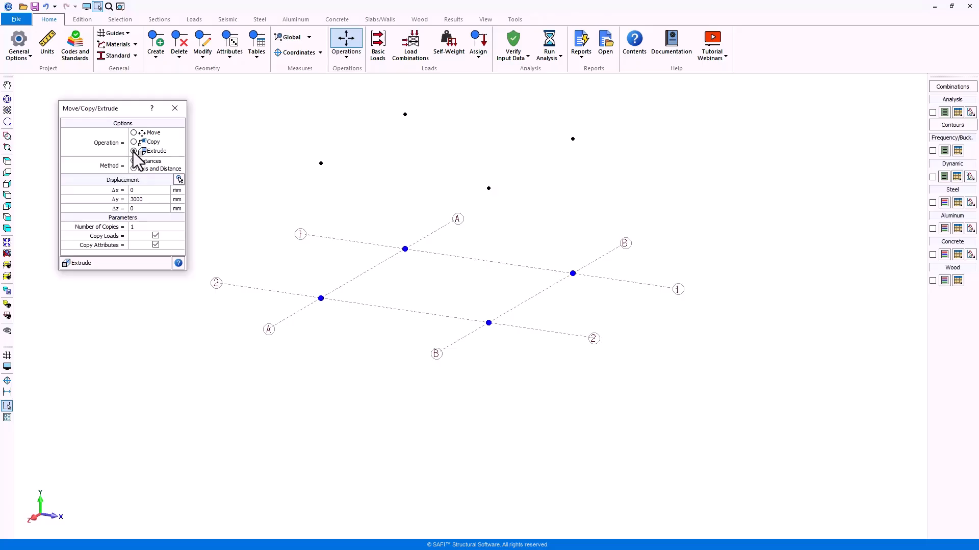
left_click(156, 264)
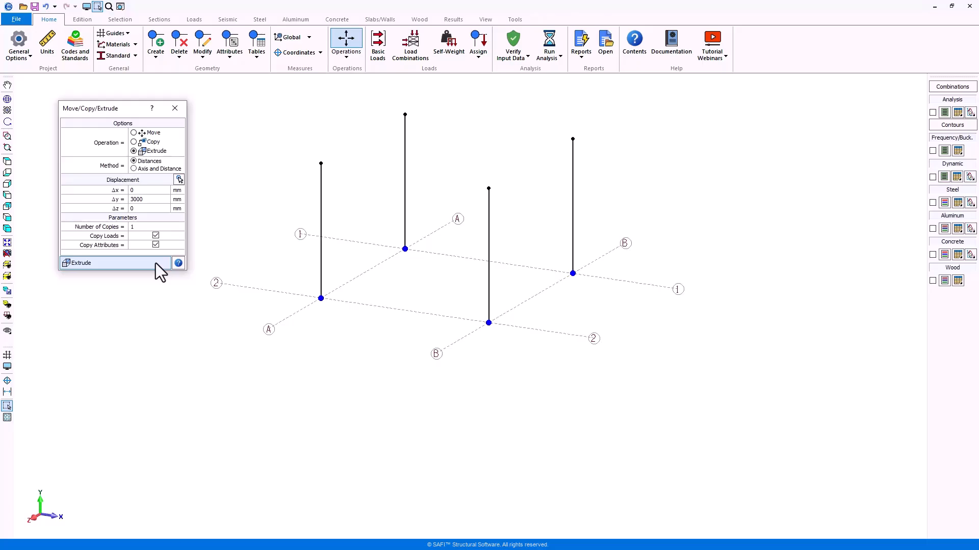
left_click(173, 111)
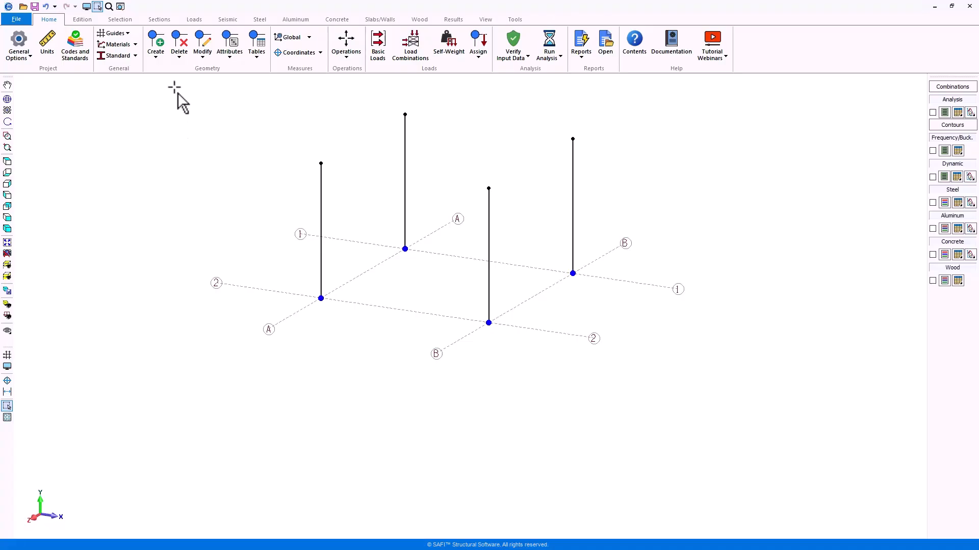
Add four beam members joining the column tops into a closed rectangle.
left_click(163, 53)
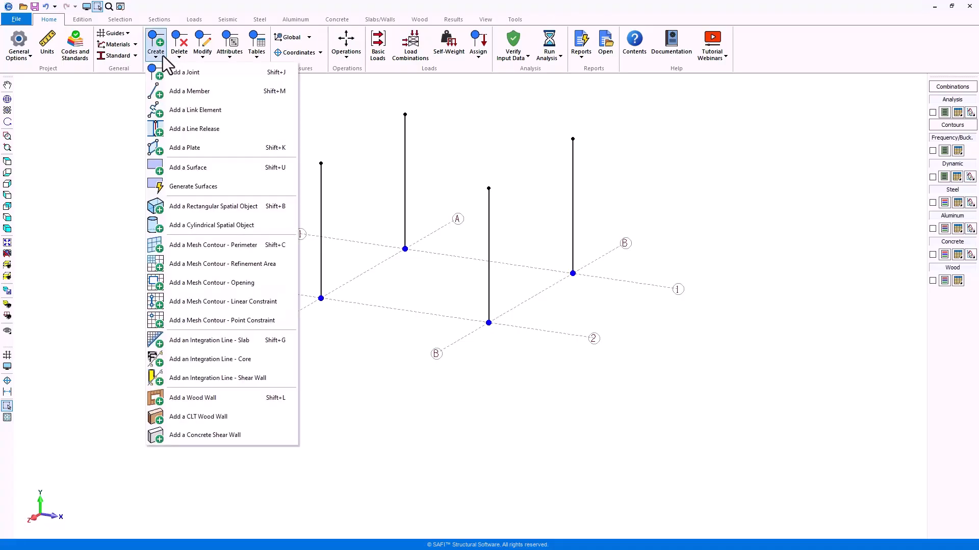
left_click(183, 93)
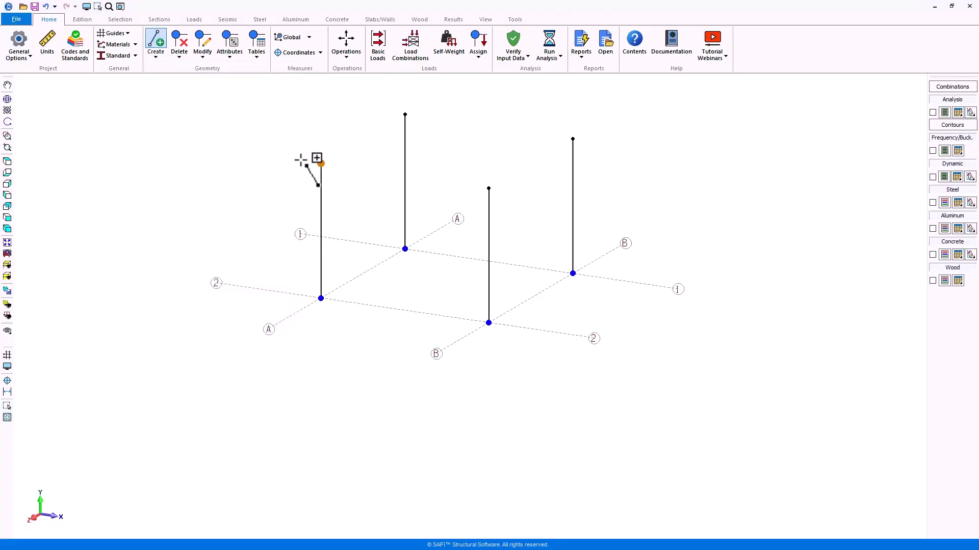
left_click(320, 164)
left_click(405, 114)
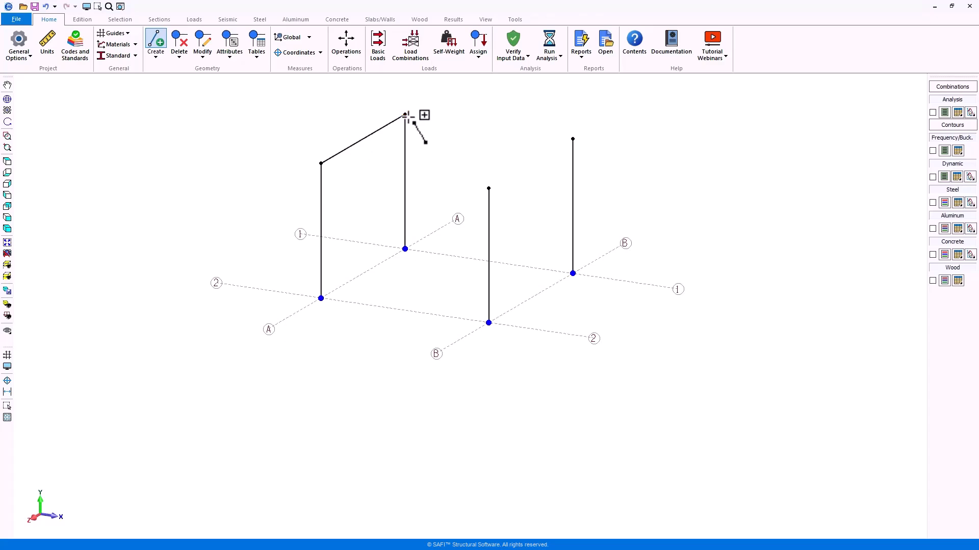
left_click(572, 139)
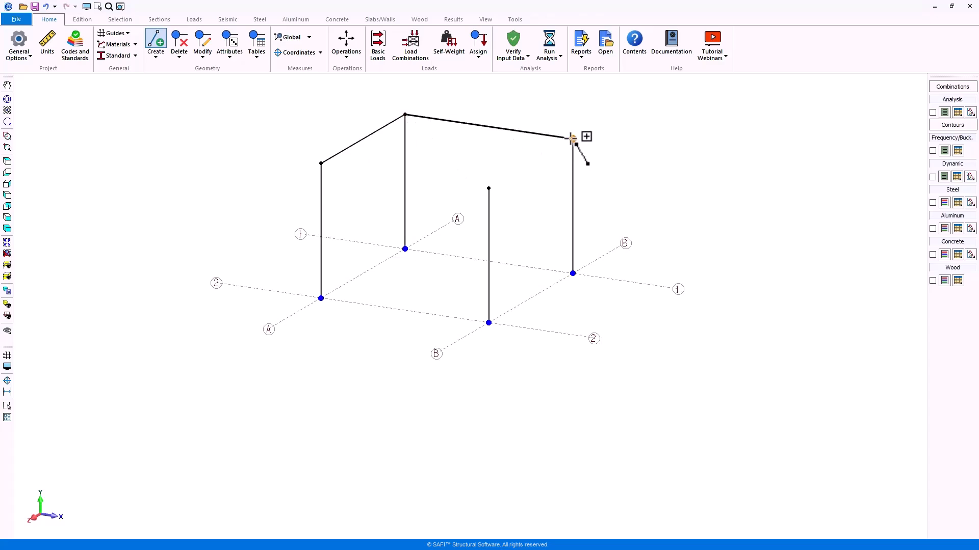
left_click(321, 164)
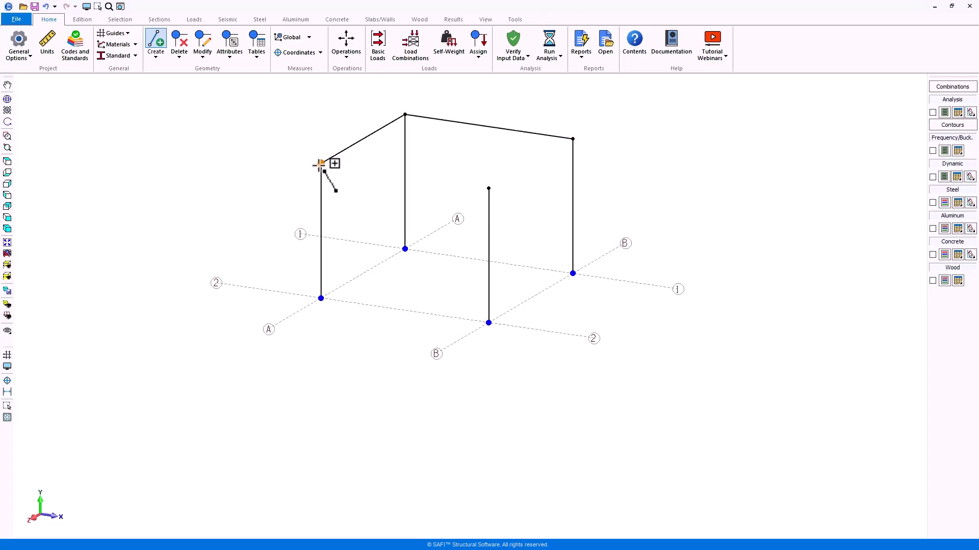
left_click(488, 189)
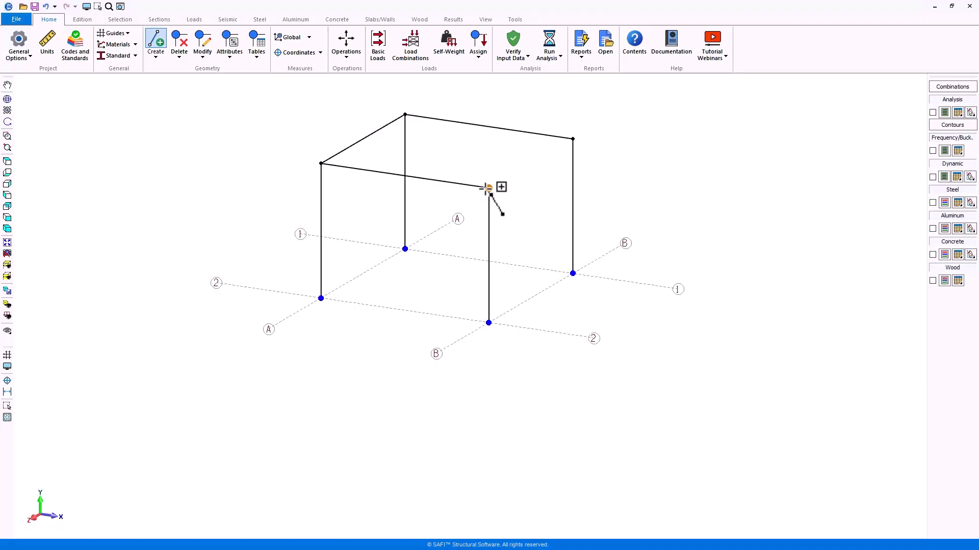
left_click(571, 138)
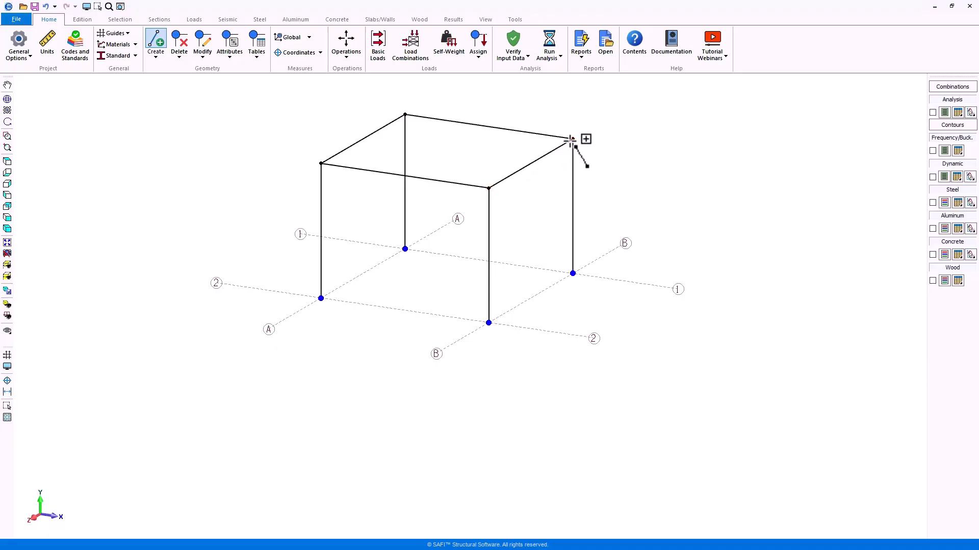
key("Escape")
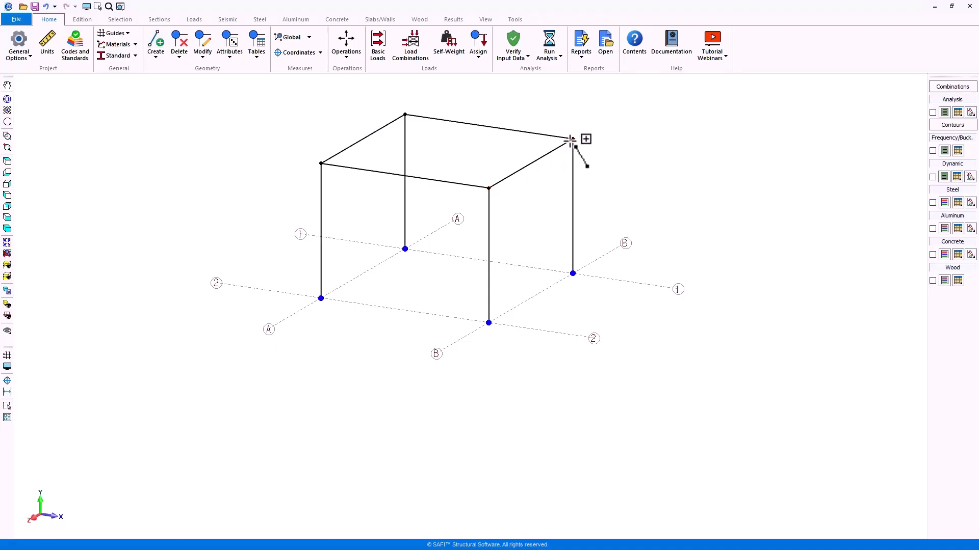
Add a surface spanning the four joints at the column tops.
left_click(8, 86)
left_click_drag(153, 122, 153, 180)
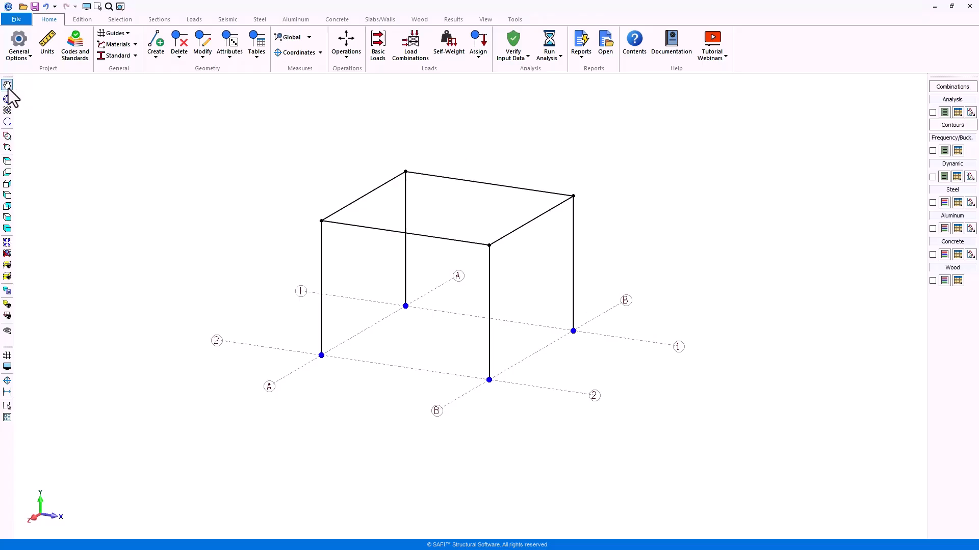
left_click(156, 55)
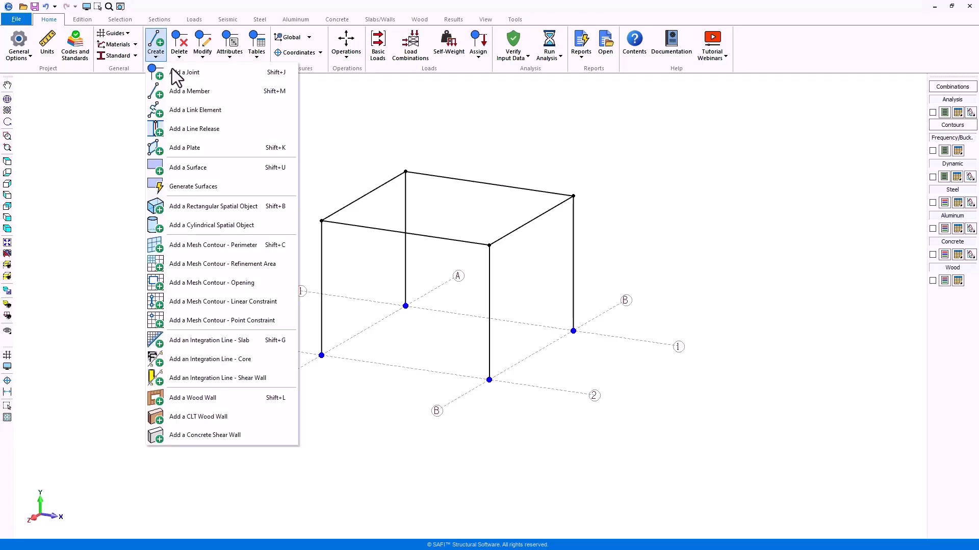
left_click(202, 168)
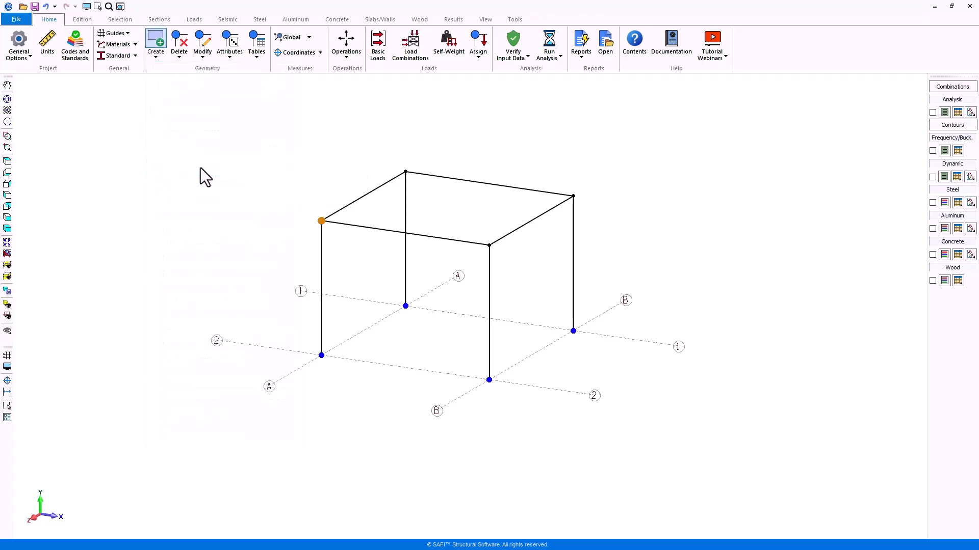
left_click(321, 221)
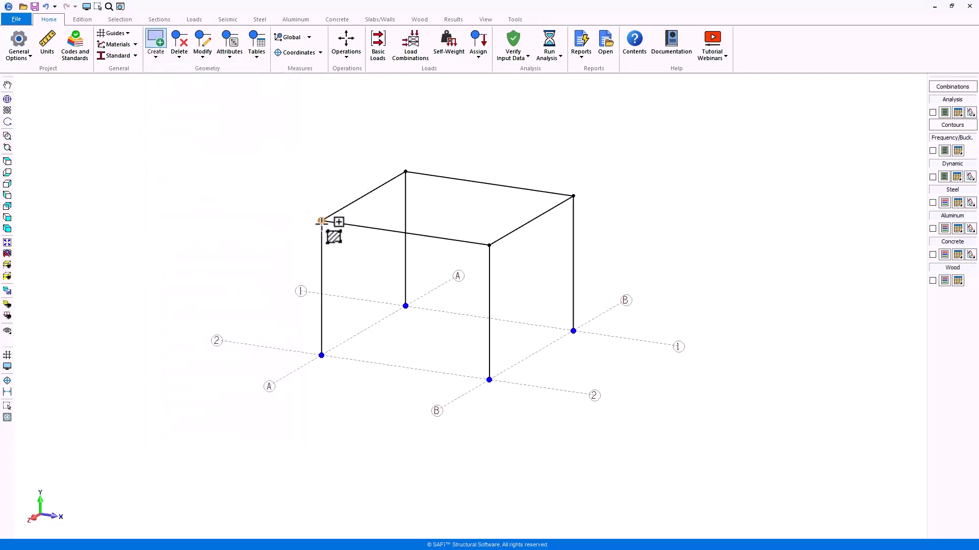
left_click(406, 171)
left_click(573, 196)
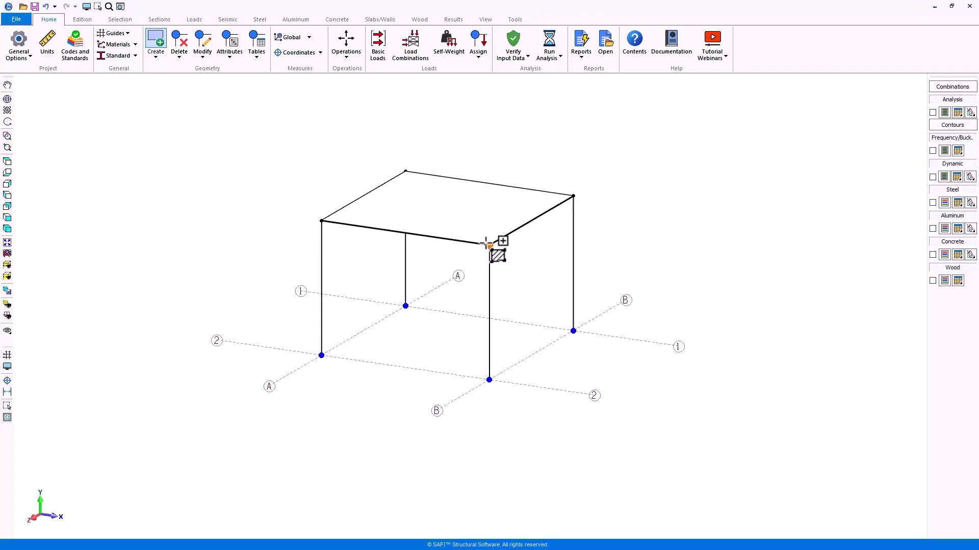
left_click(487, 244)
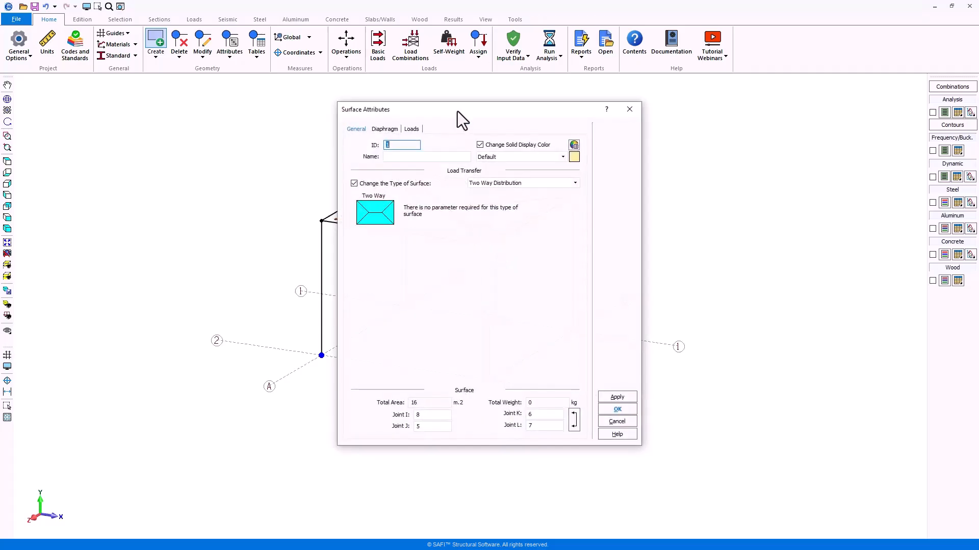
Review the load transfer types for the roof surface and apply Two Way Distribution.
left_click_drag(457, 112, 727, 101)
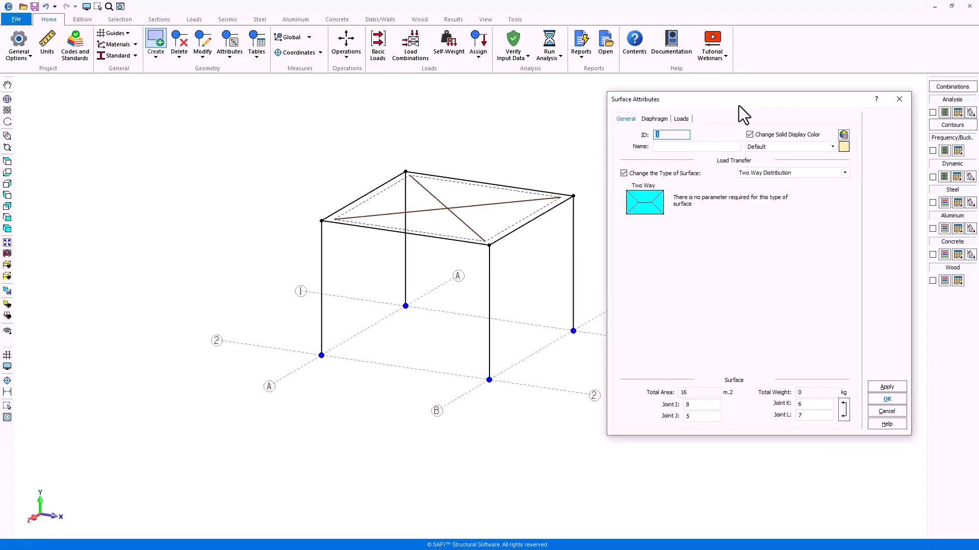
left_click(846, 174)
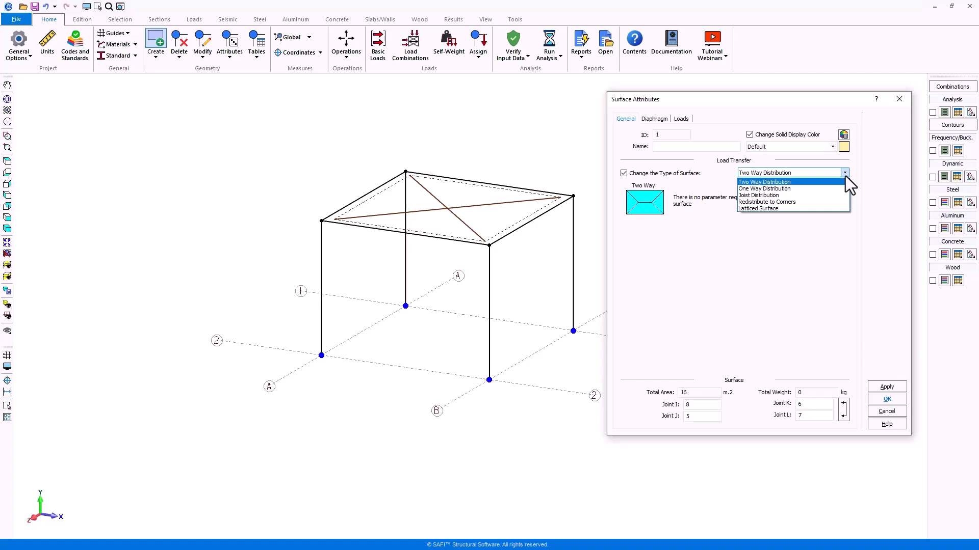
left_click(845, 174)
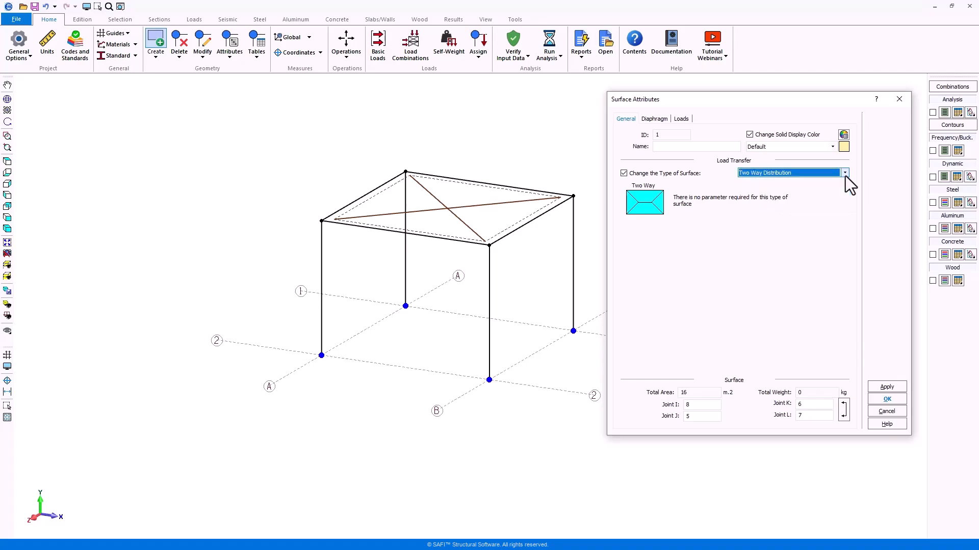
left_click(886, 388)
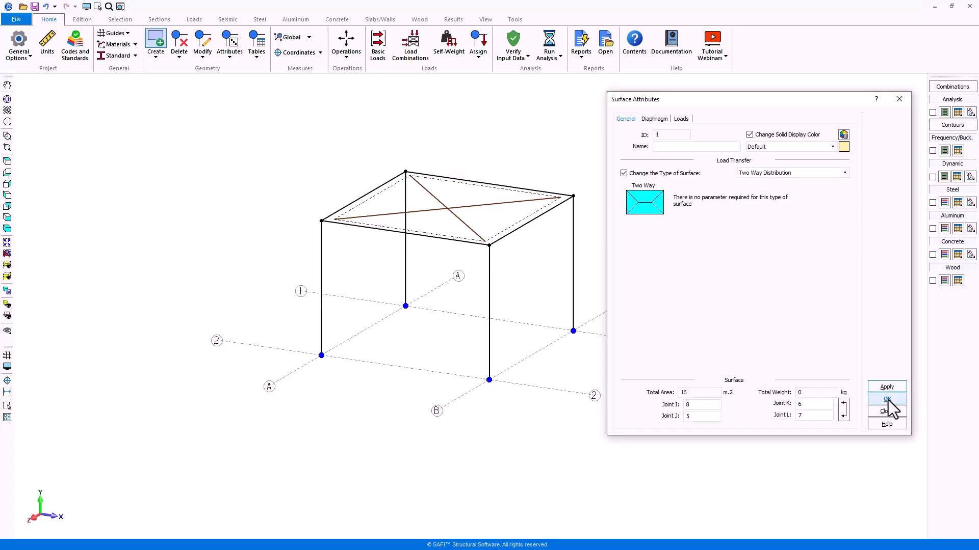
left_click(887, 400)
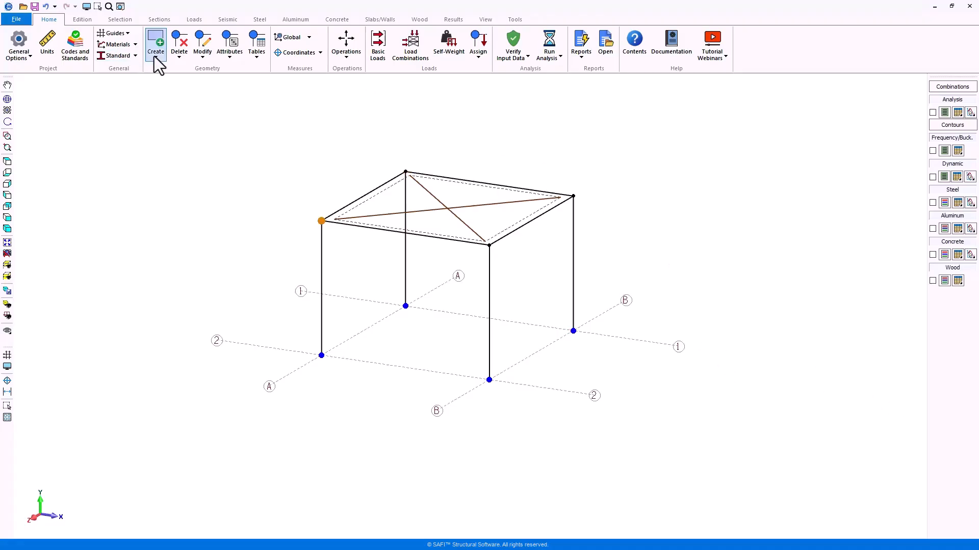
Select the four column base joints and assign them Fixed support conditions.
left_click(97, 6)
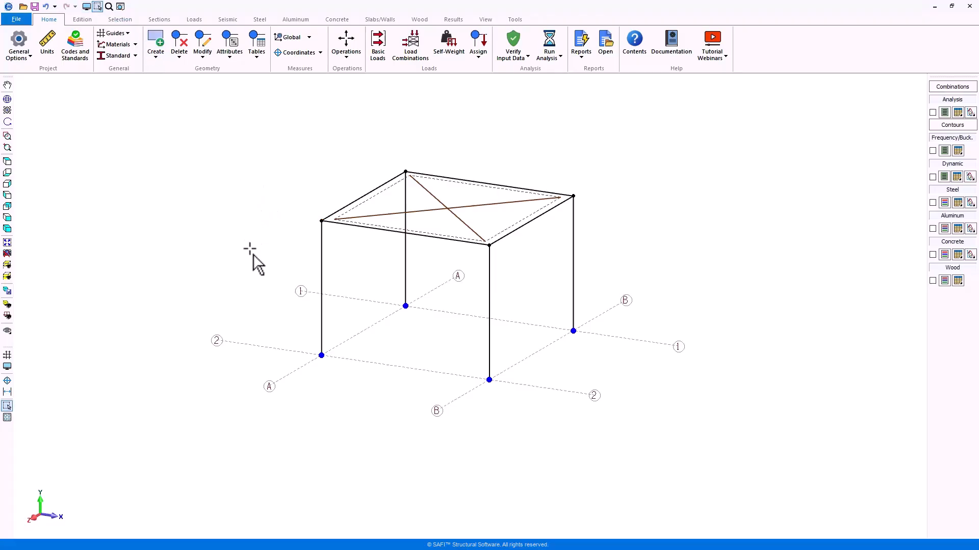
left_click_drag(251, 281, 718, 421)
left_click(229, 41)
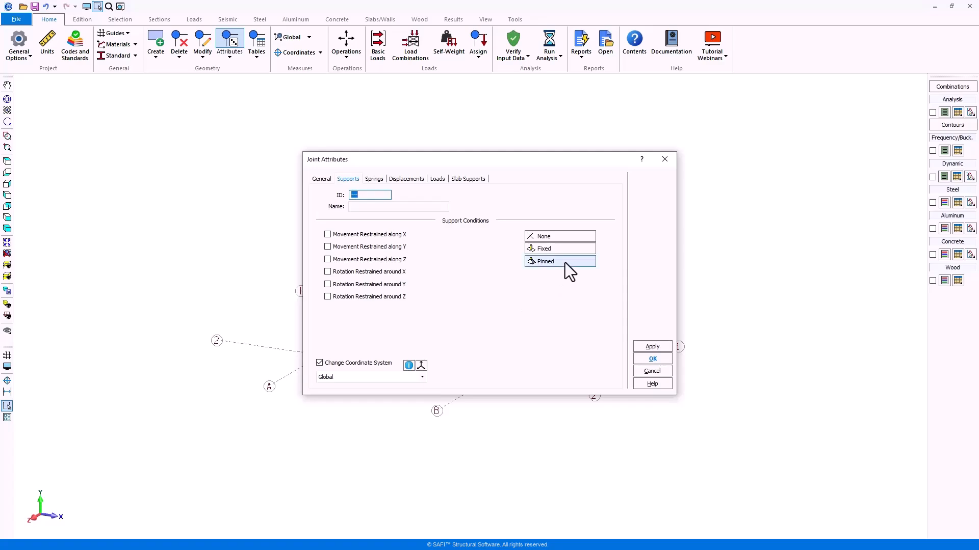
left_click(576, 250)
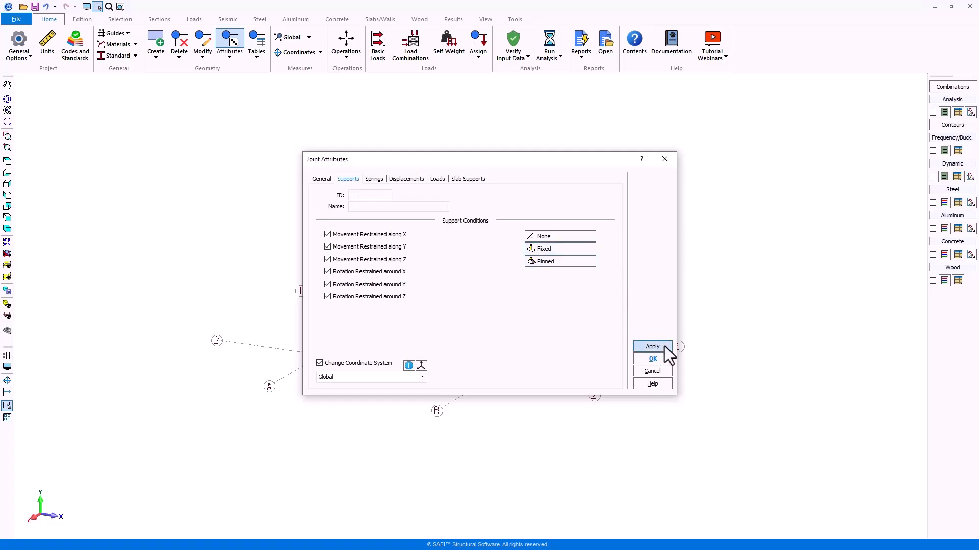
left_click(664, 362)
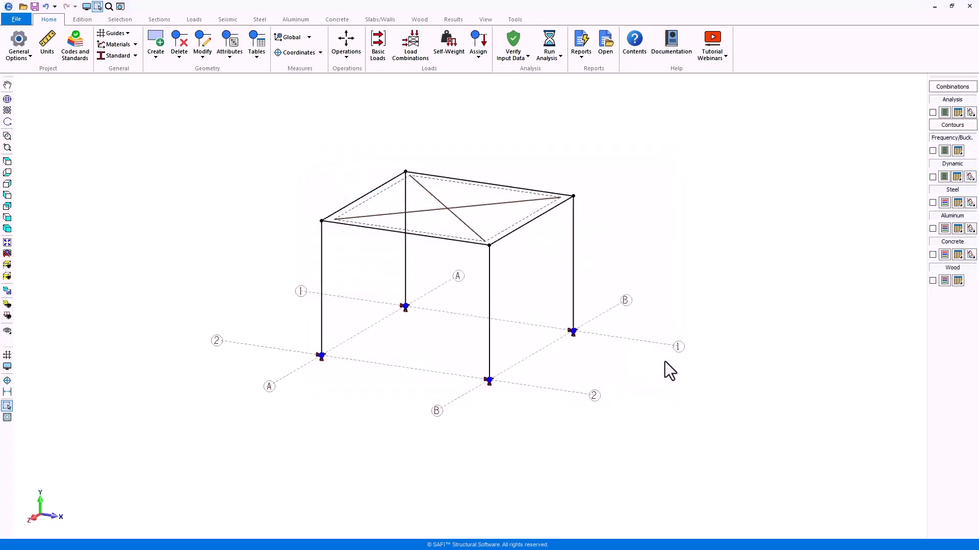
Examine the support symbols at the column bases up close and return to a view of the whole frame.
scroll(561, 408, "up", 5)
scroll(496, 410, "up", 3)
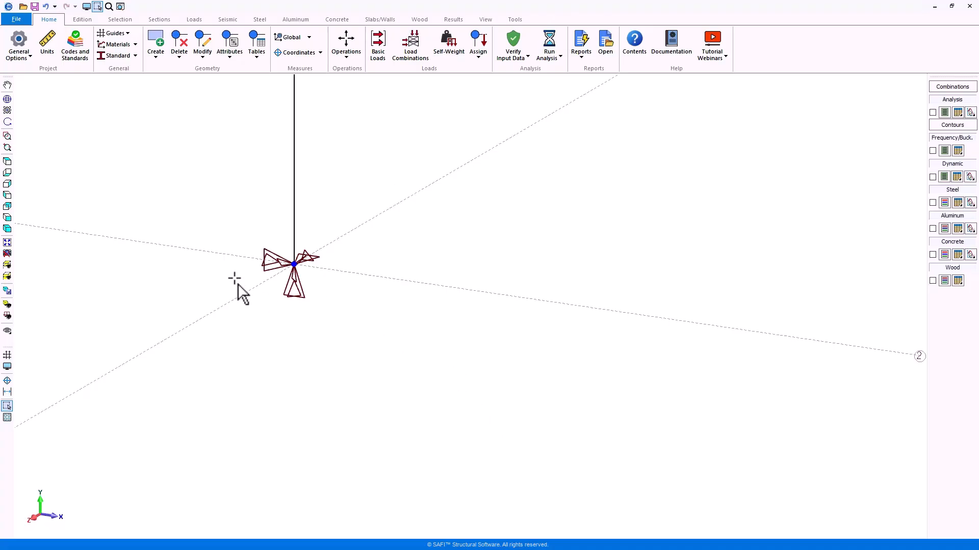
scroll(237, 284, "up", 2)
scroll(237, 286, "down", 8)
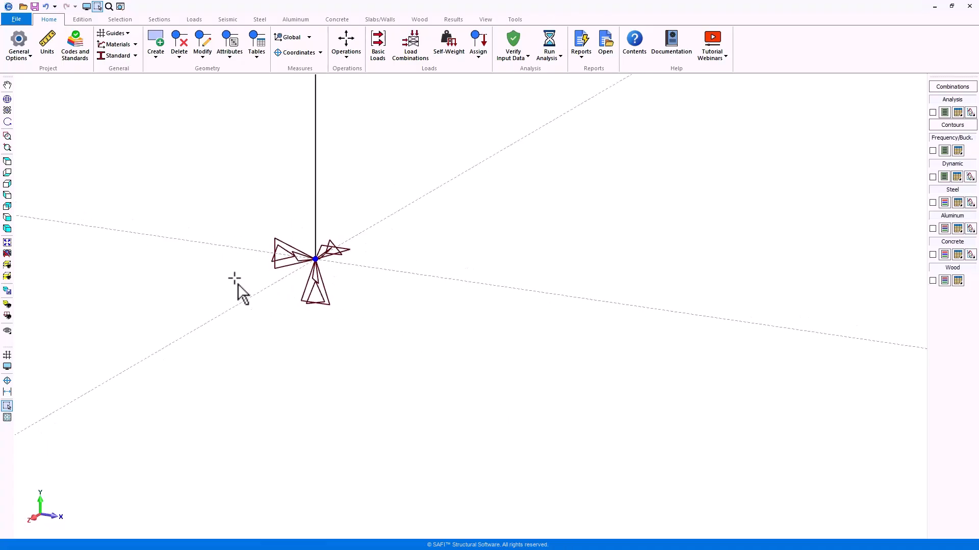
scroll(237, 285, "up", 2)
scroll(237, 283, "down", 3)
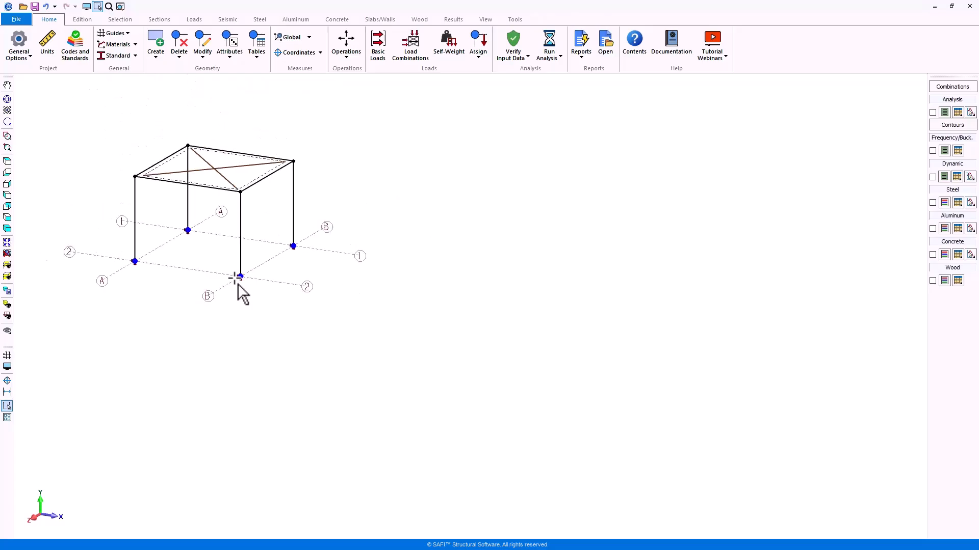
left_click(8, 84)
left_click_drag(109, 125, 247, 161)
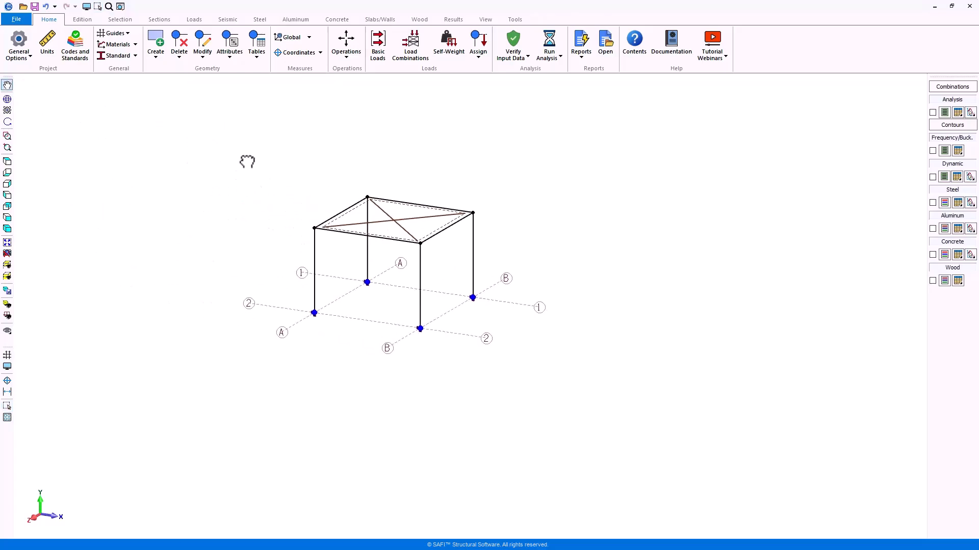
scroll(280, 247, "up", 2)
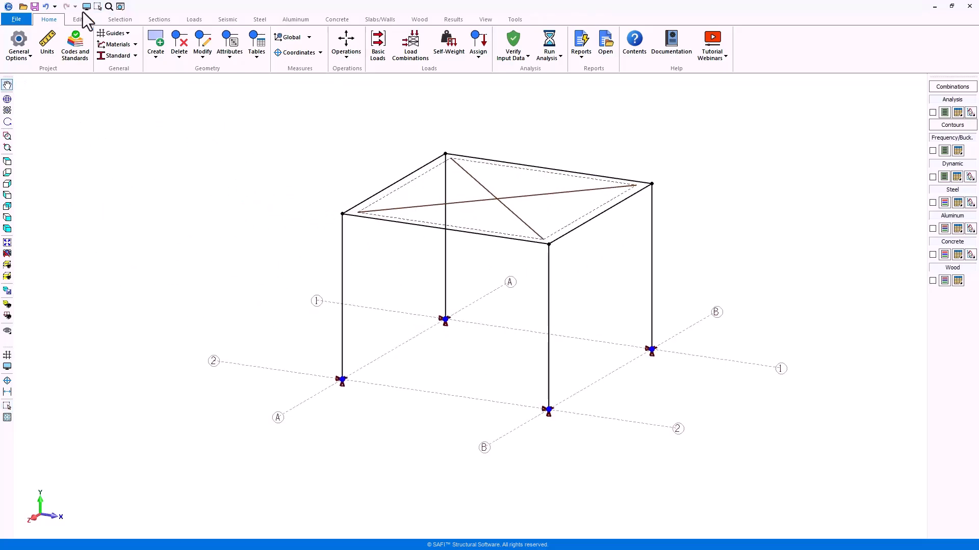
Select the whole frame and assign the HSS254x254x9.5 - [350W] section shape to all its members.
left_click(98, 6)
left_click_drag(258, 100, 782, 496)
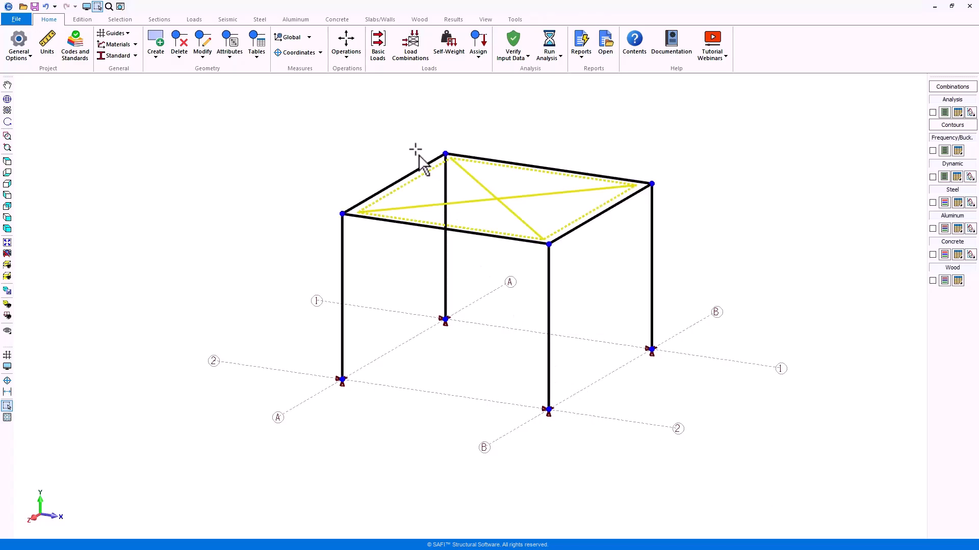
left_click(236, 58)
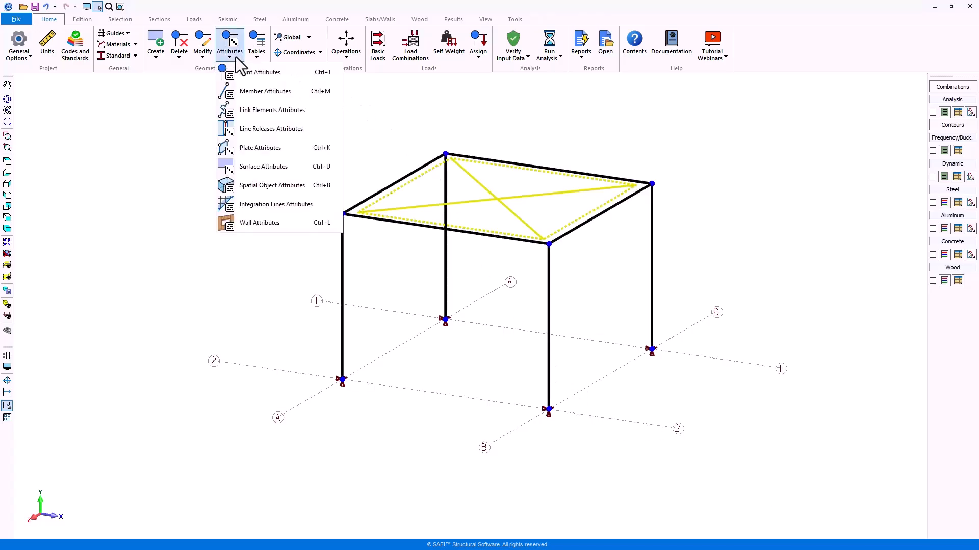
left_click(261, 92)
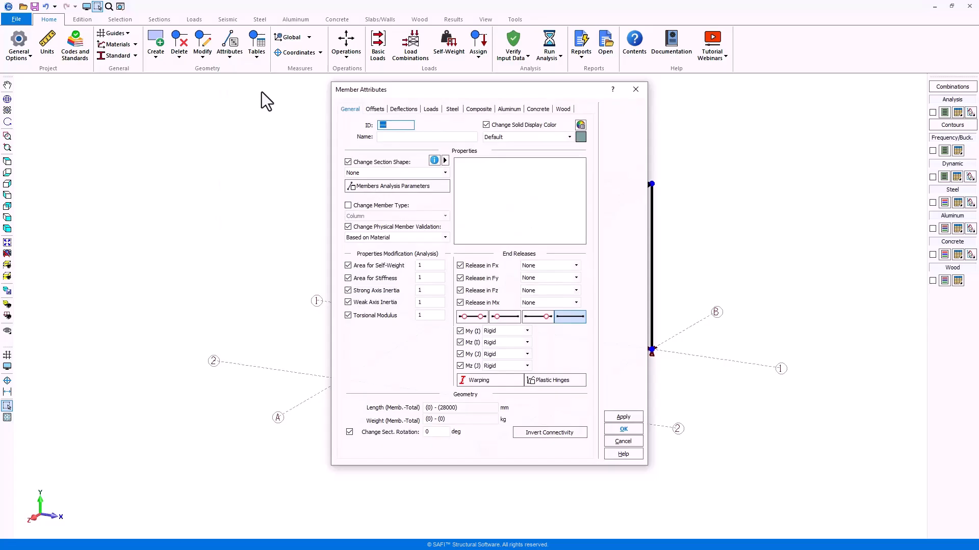
left_click(446, 172)
left_click(446, 172)
left_click(445, 173)
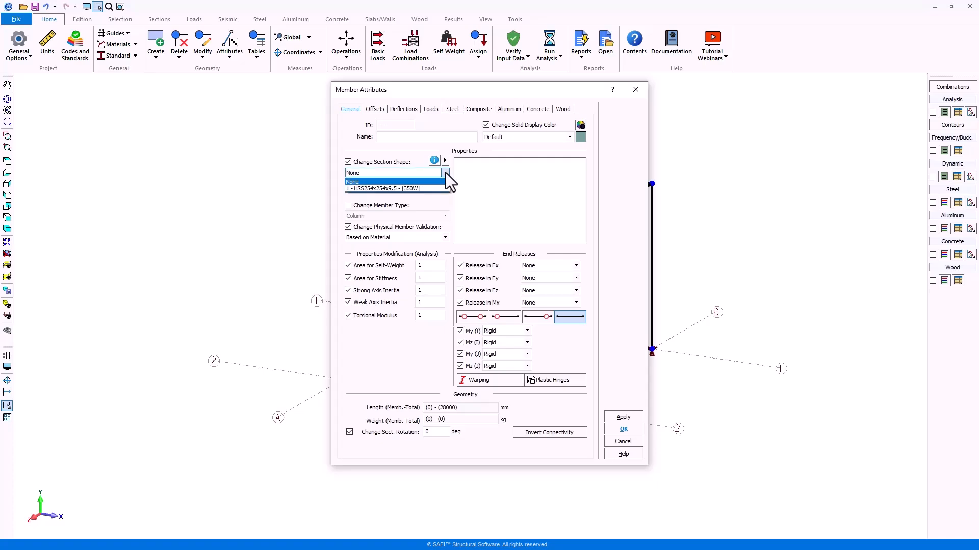
left_click(391, 189)
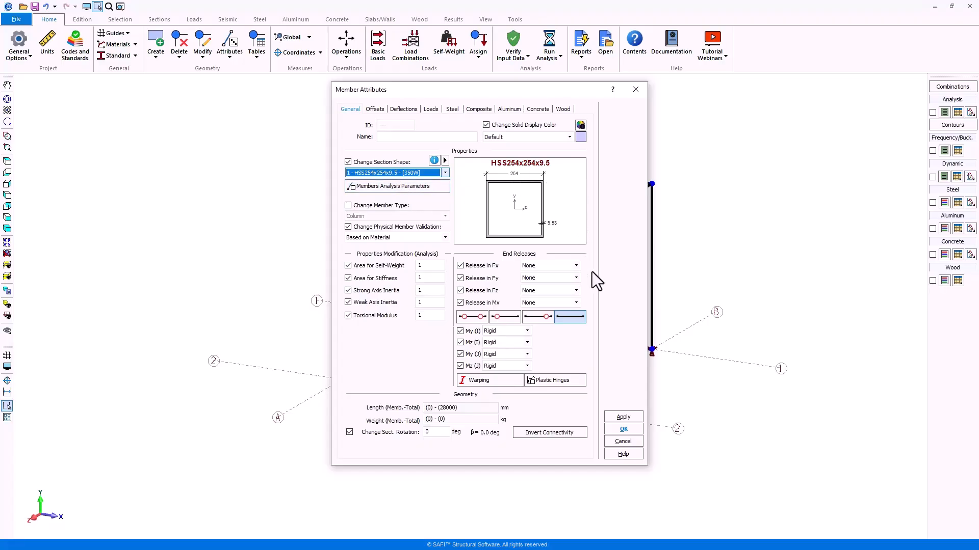
left_click(632, 418)
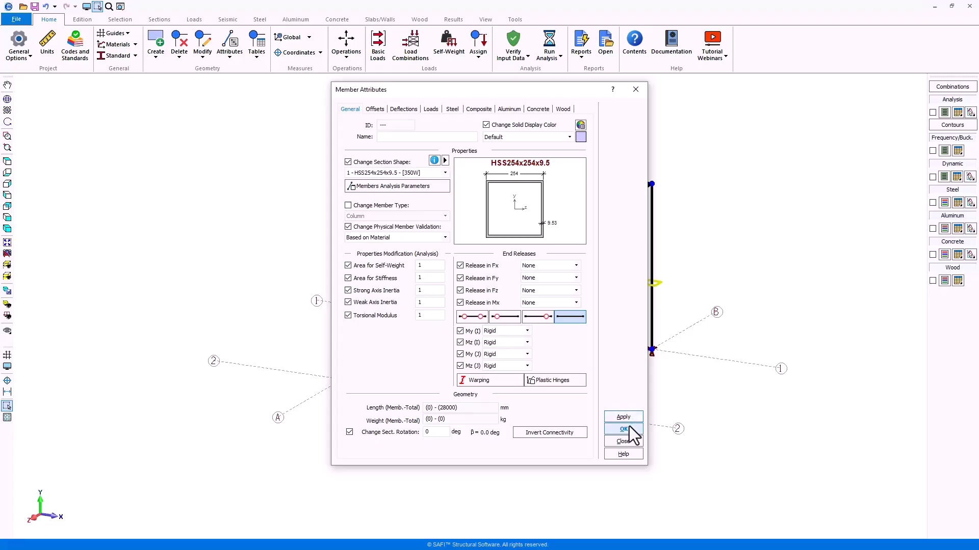
left_click(628, 428)
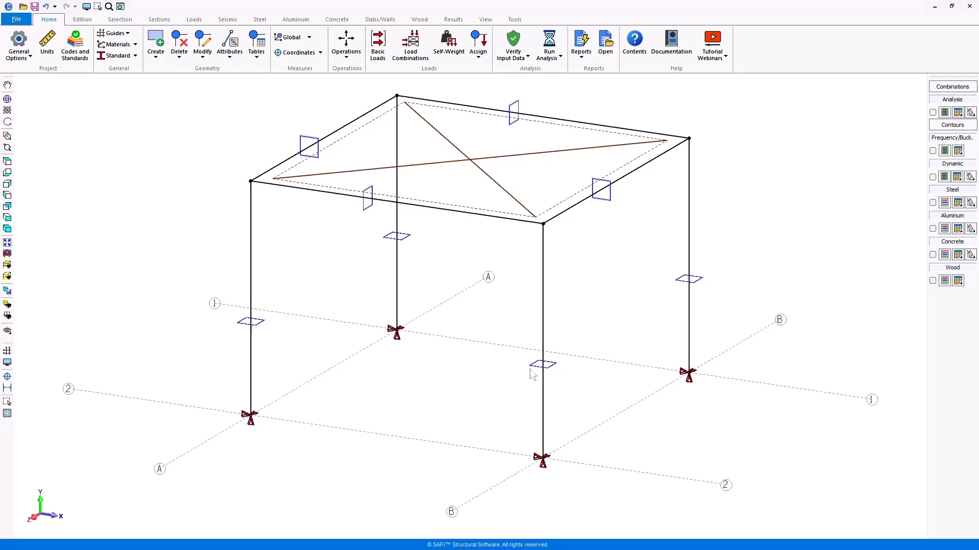
Display the model in Solid View and check the member sections of the frame.
left_click(8, 304)
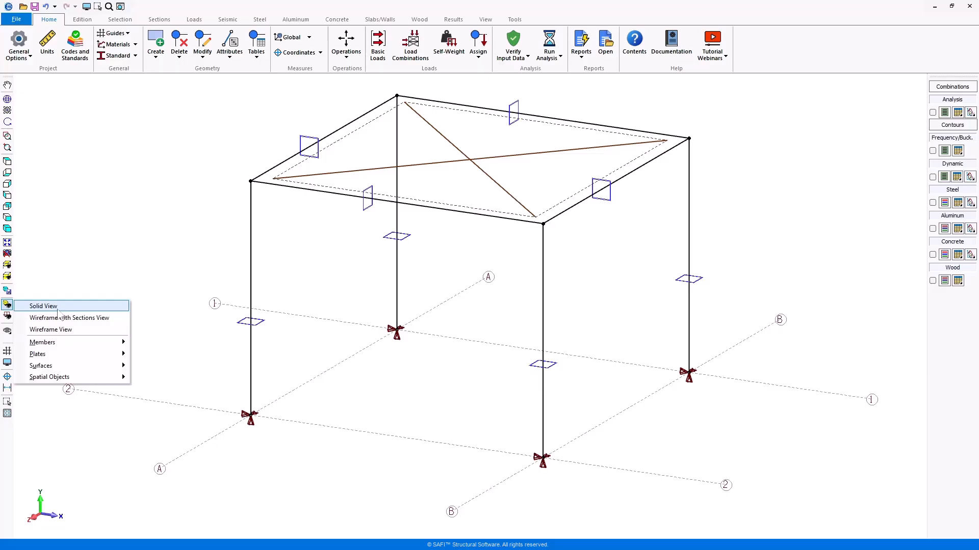
left_click(43, 306)
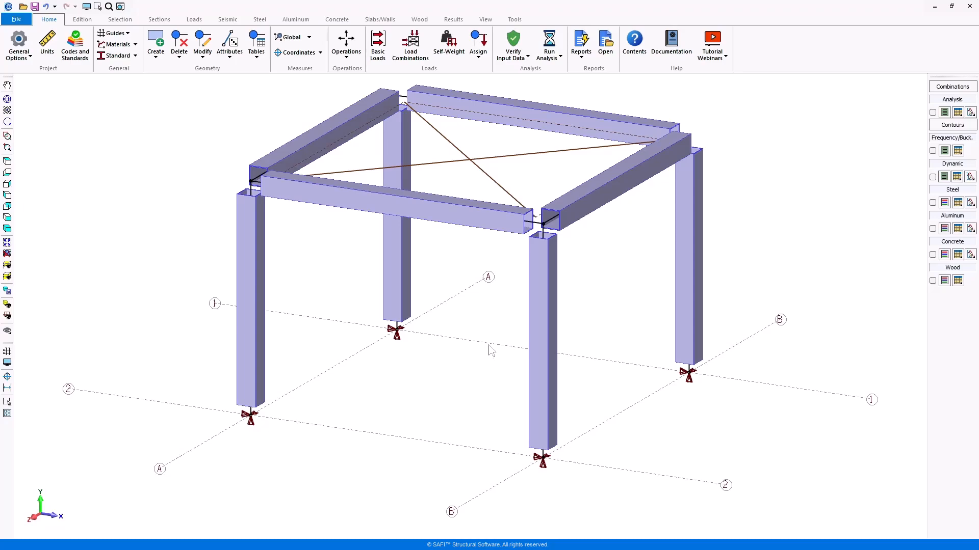
scroll(482, 340, "down", 2)
scroll(482, 341, "up", 2)
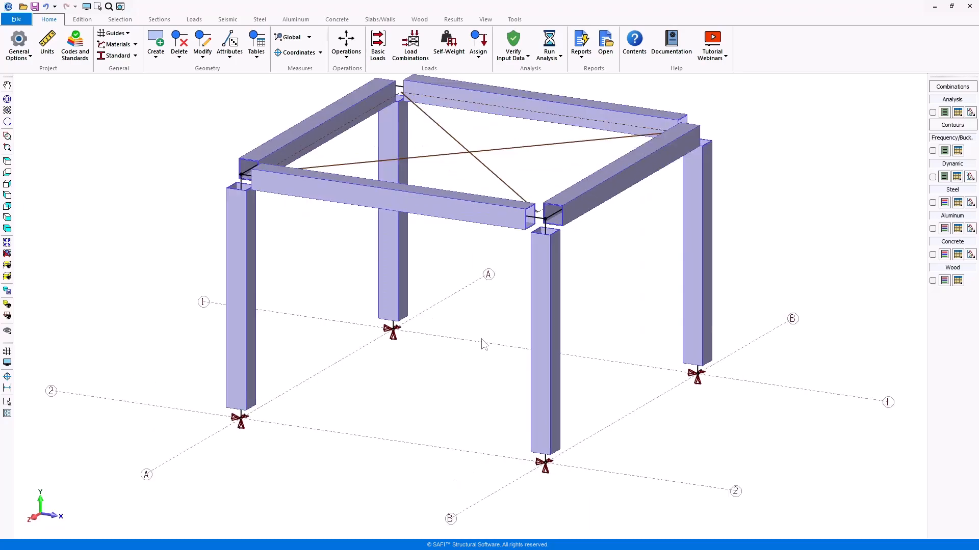
scroll(481, 341, "down", 4)
scroll(479, 341, "up", 2)
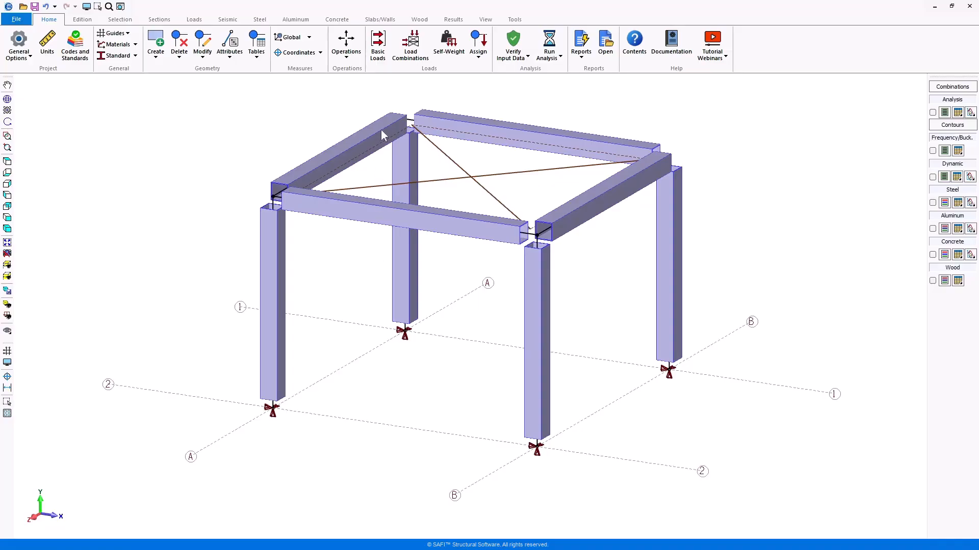
Define two basic loads, the first of type Dead Load and the second of type Live Load.
left_click(379, 53)
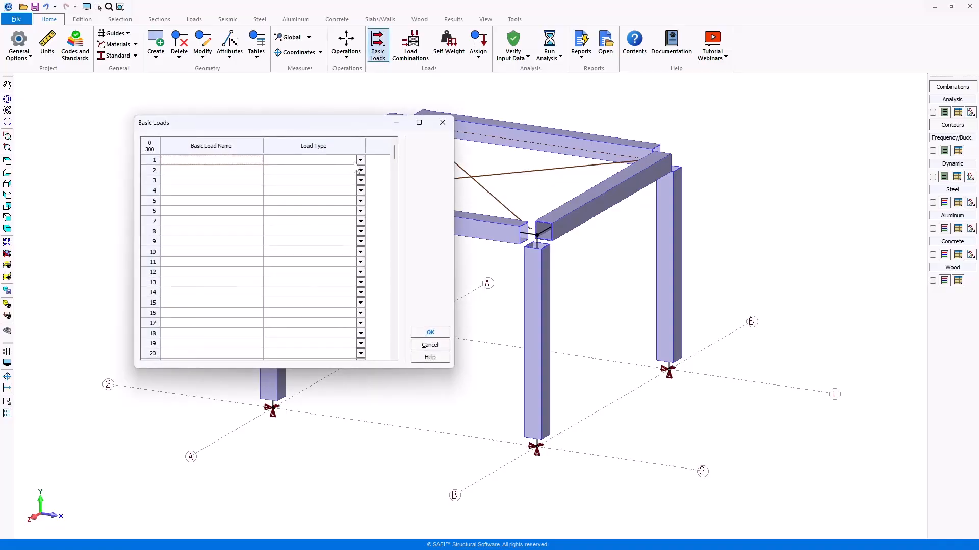
left_click(360, 161)
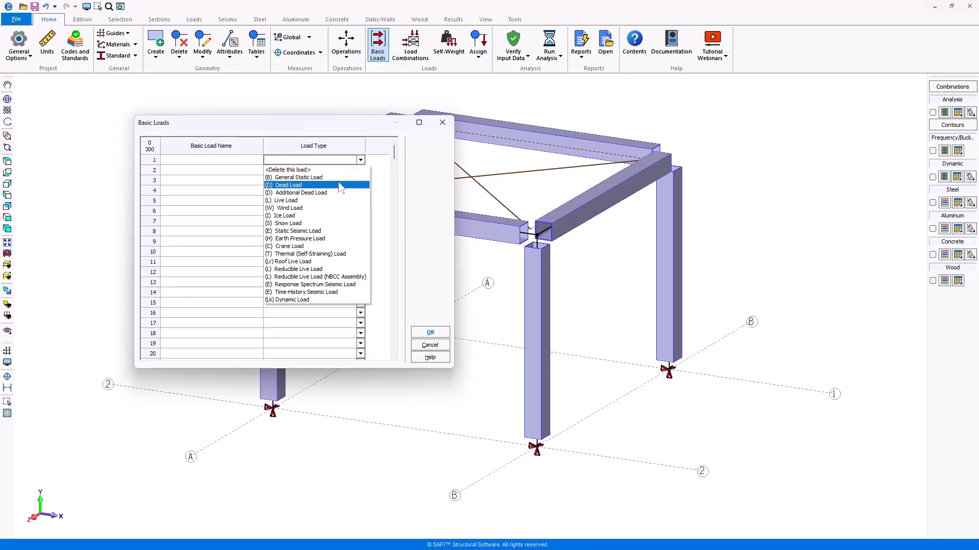
left_click(360, 185)
left_click(360, 170)
left_click(286, 210)
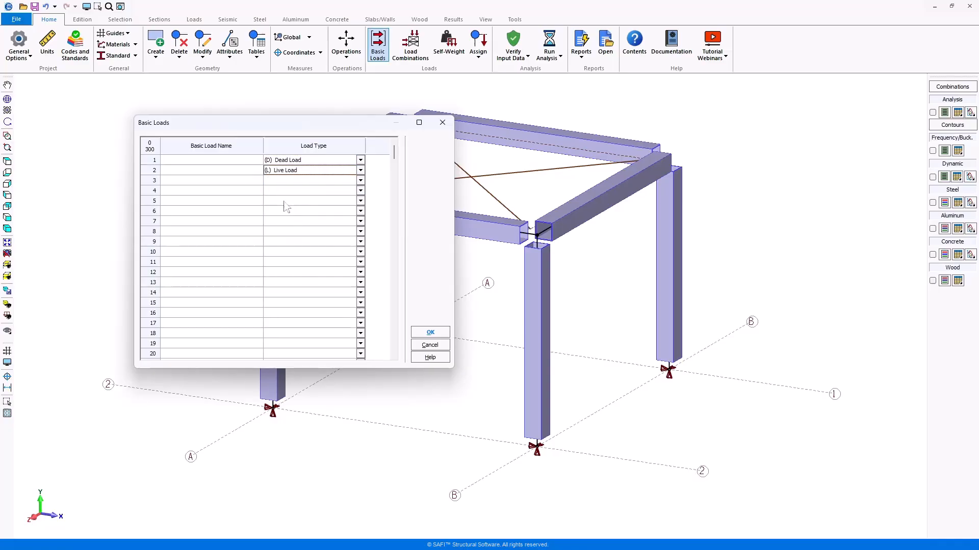
Name the first basic load Dead and the second Live, and accept the basic loads.
left_click(216, 160)
type("Dead")
key("Return")
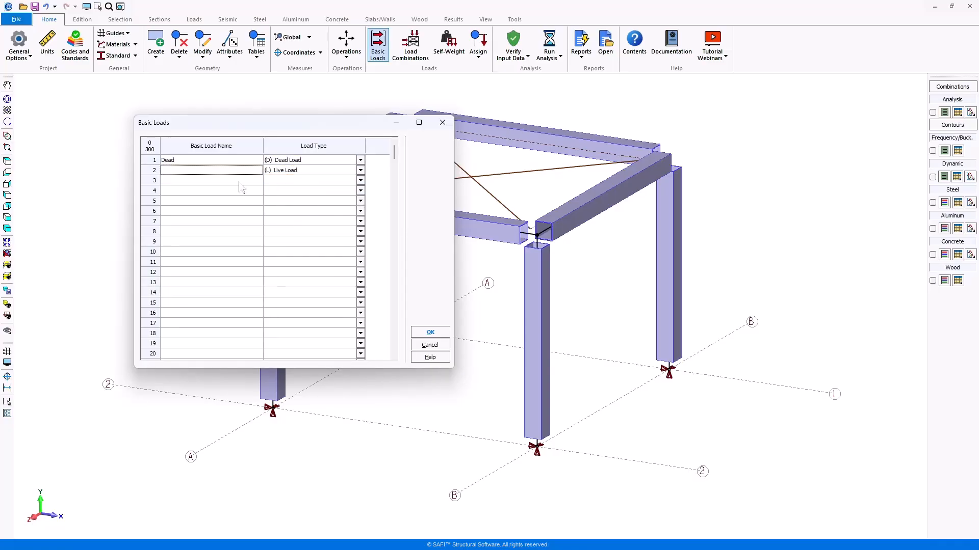
type("Live")
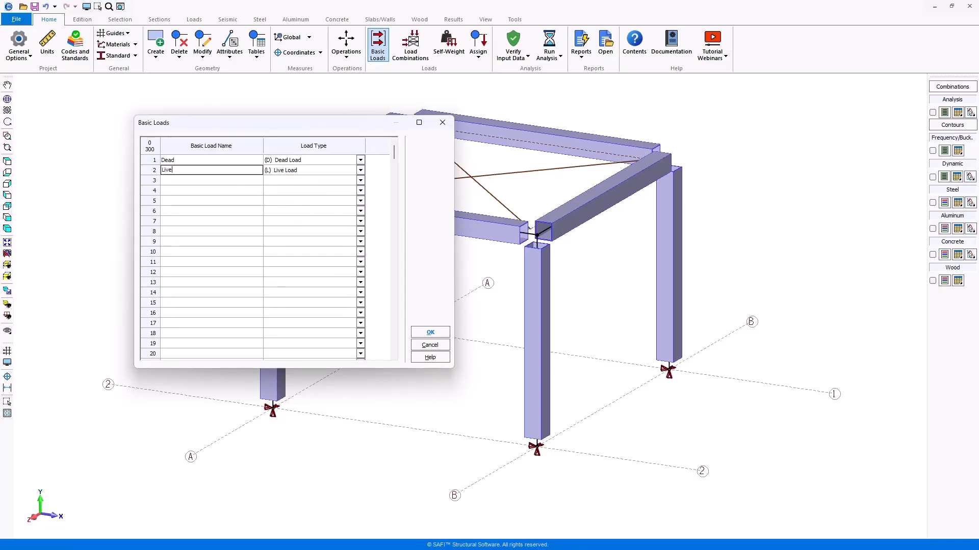
left_click(430, 332)
Generate the load combinations with the wizard for Canada - NBCC-2020, review the D+L combination and accept them.
left_click(410, 46)
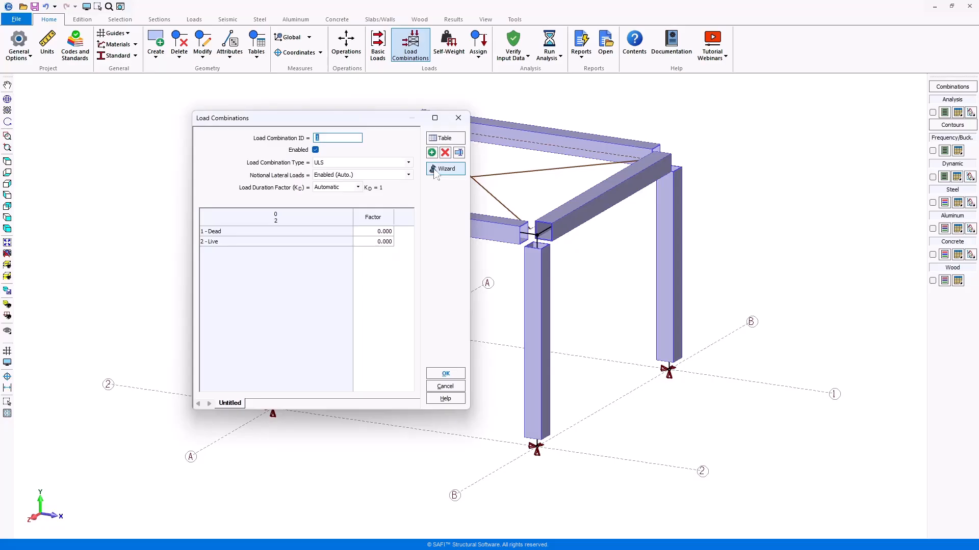
left_click(437, 170)
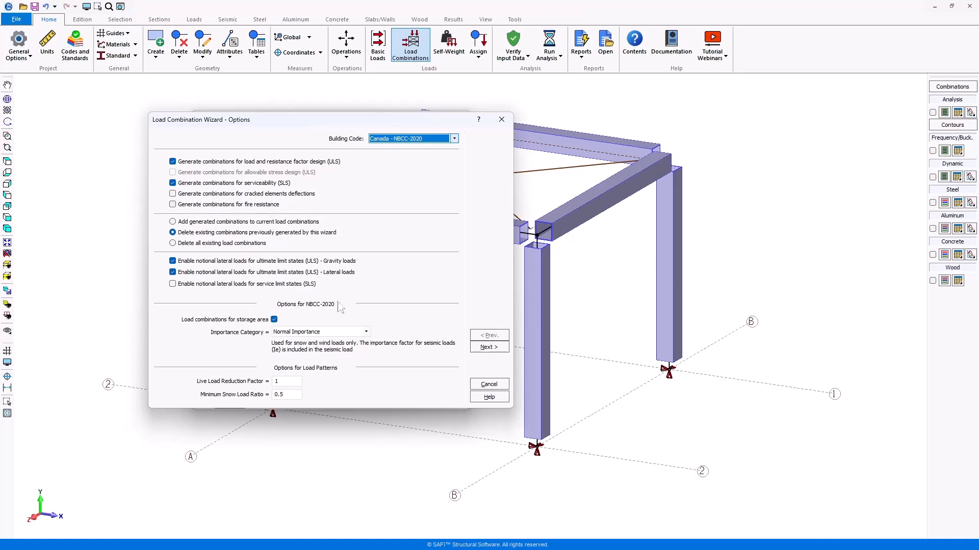
left_click(497, 352)
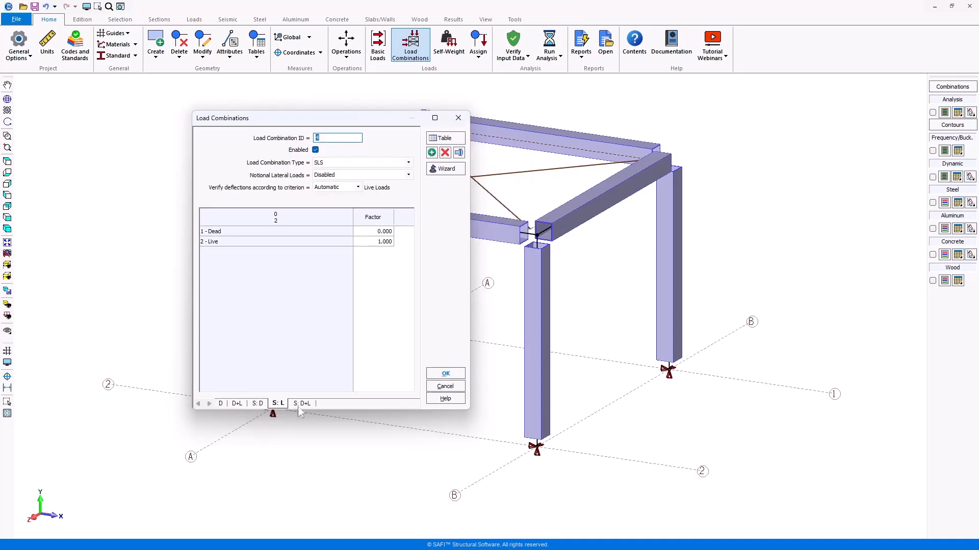
left_click(237, 404)
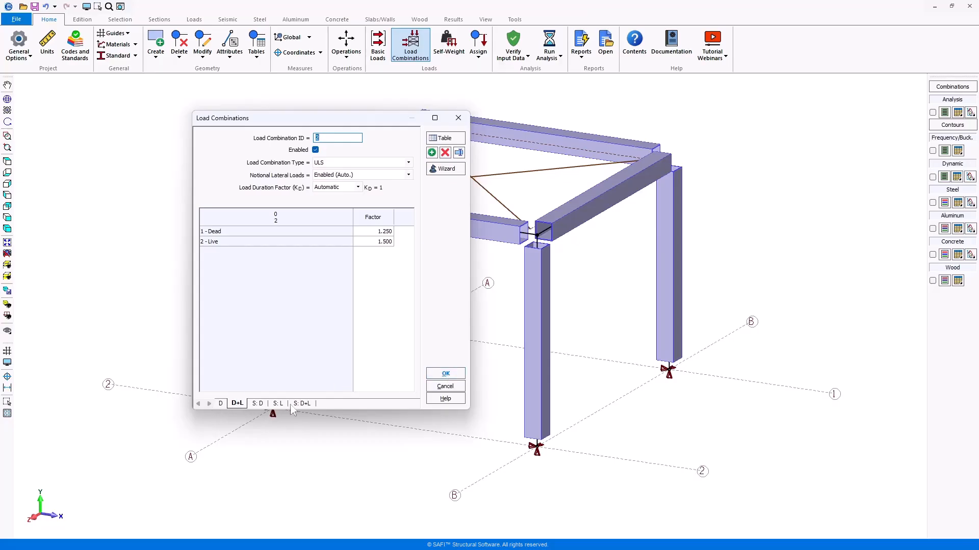
left_click(454, 379)
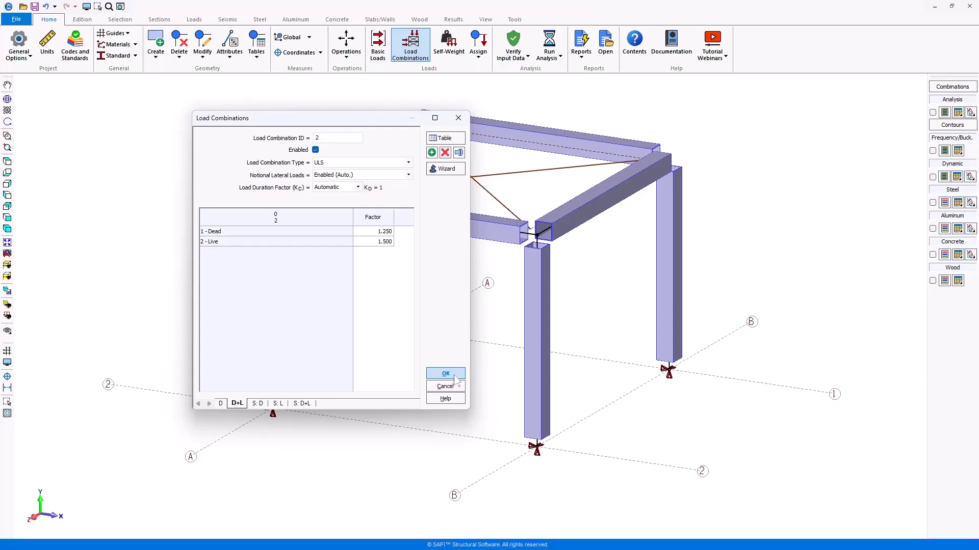
left_click(454, 376)
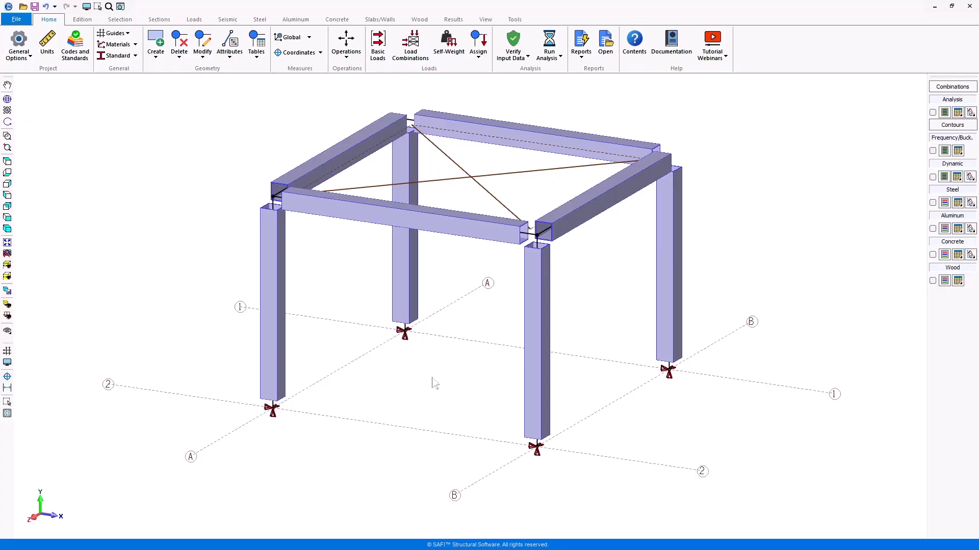
Assign self-weight to the Dead basic load with a Y factor of -1.
left_click(448, 53)
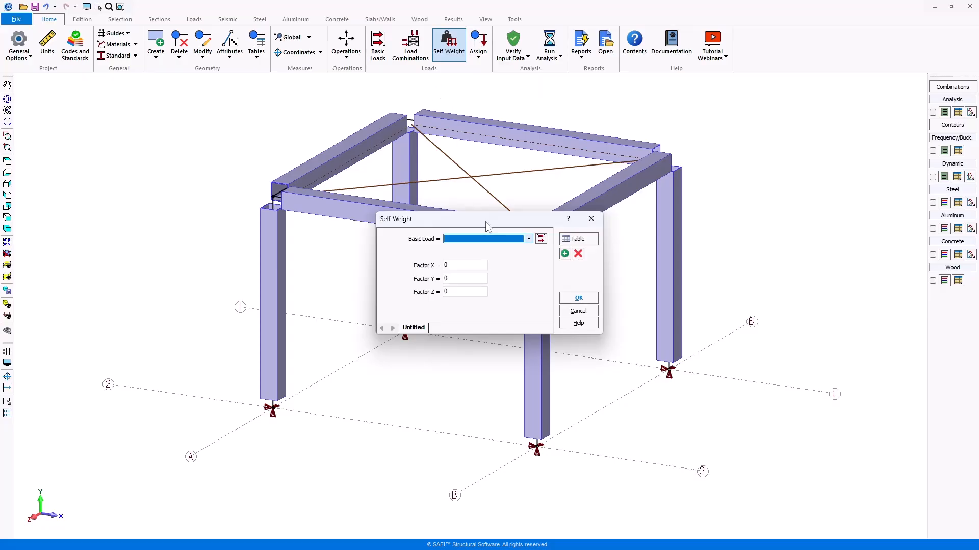
left_click_drag(492, 222, 463, 161)
left_click(490, 175)
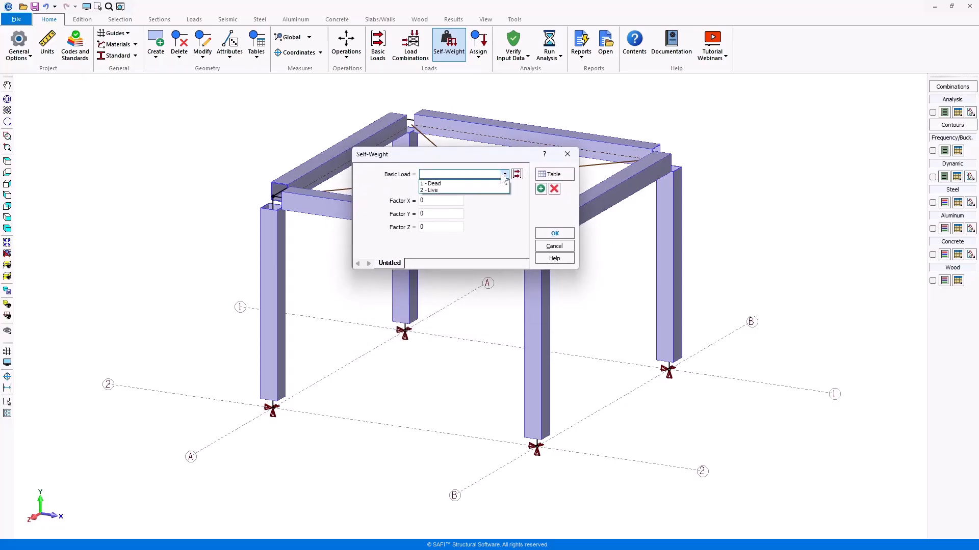
left_click(485, 183)
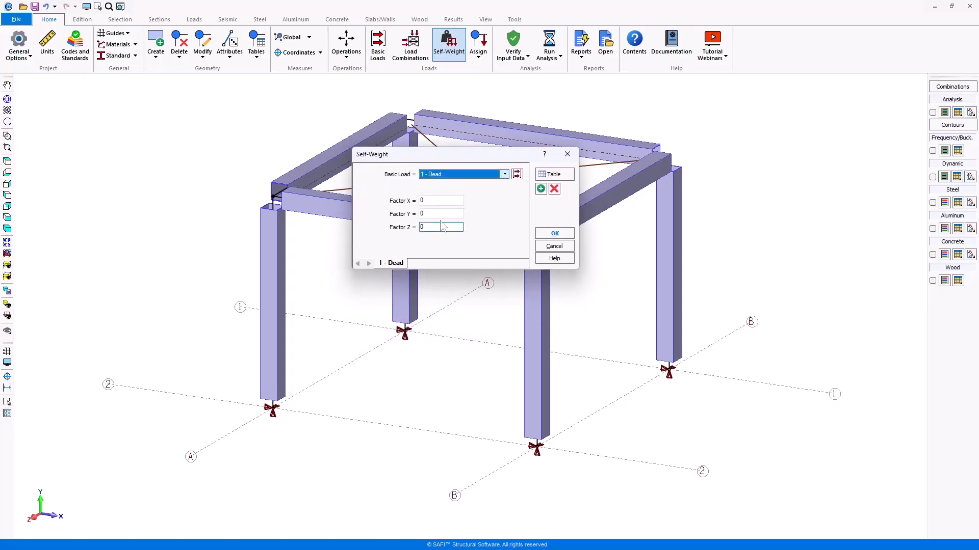
left_click_drag(433, 213, 388, 209)
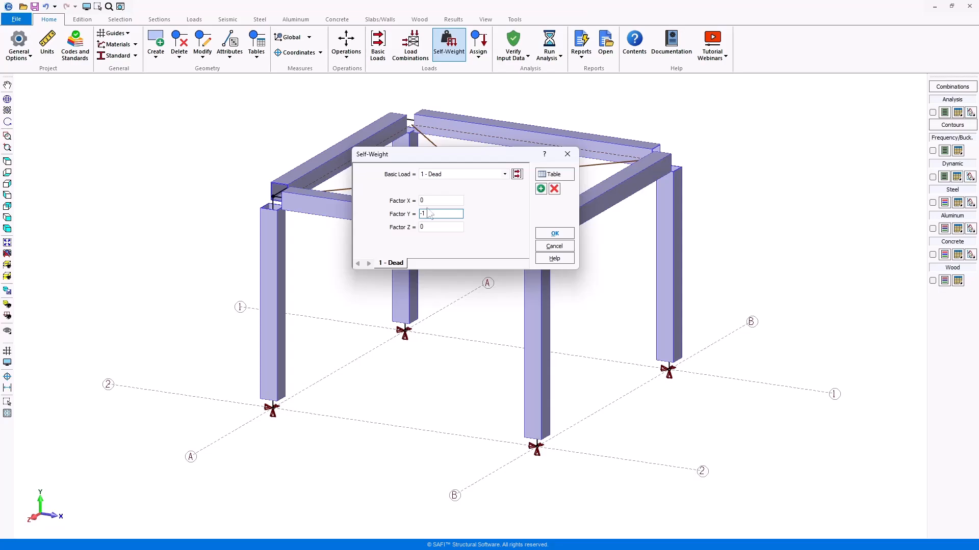
type("-1")
left_click(554, 233)
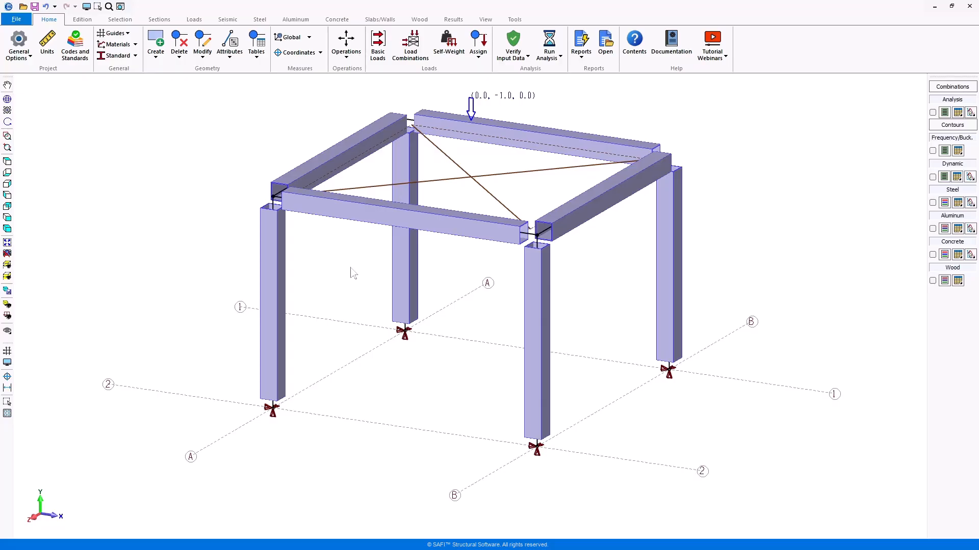
Apply a constant Live pressure of -1 kN/m² along the global Y axis to the load-transfer surface on top of the frame.
scroll(351, 273, "down", 3)
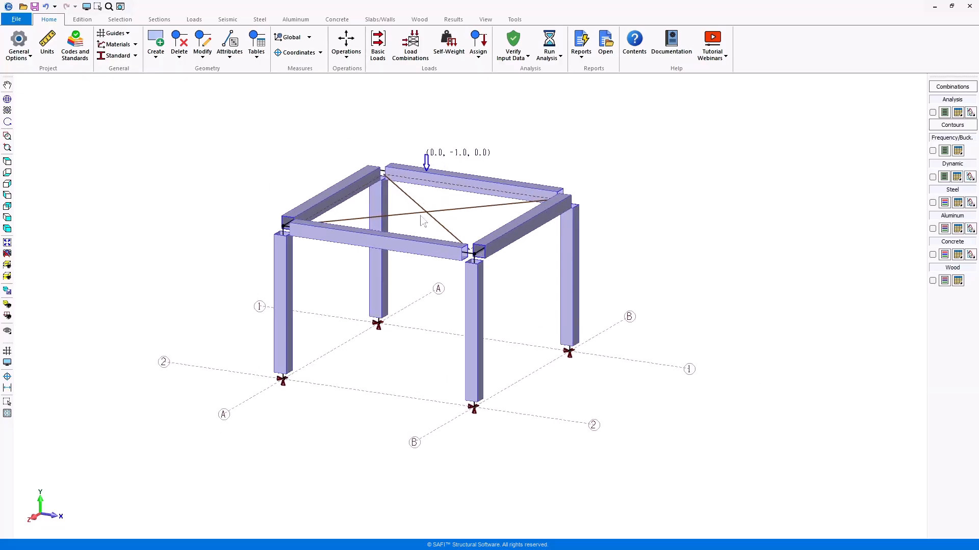
left_click(98, 7)
left_click(424, 213)
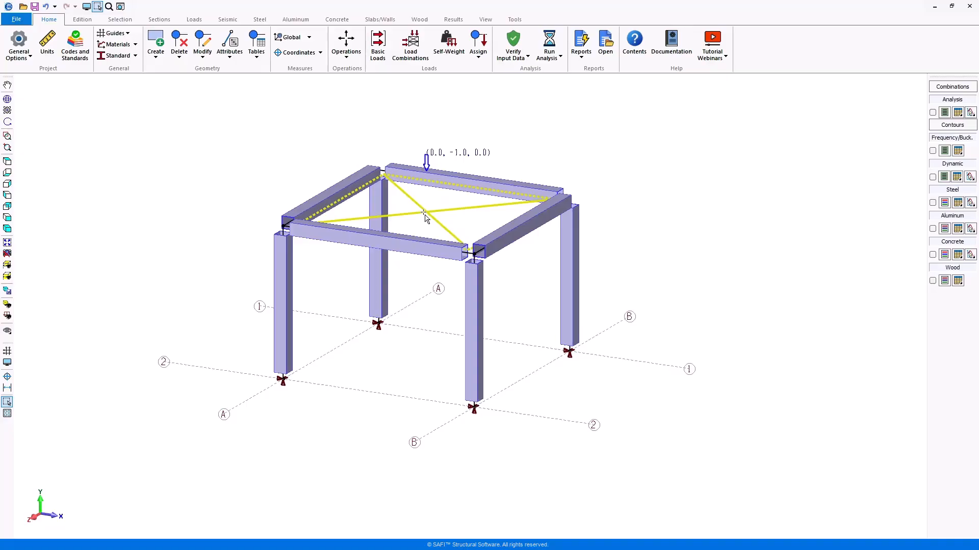
left_click(479, 57)
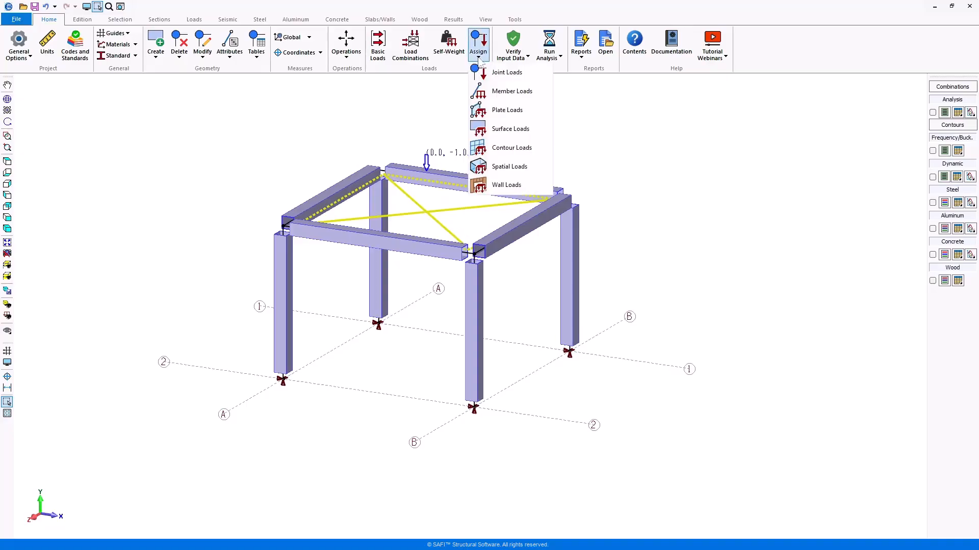
left_click(504, 131)
left_click(715, 145)
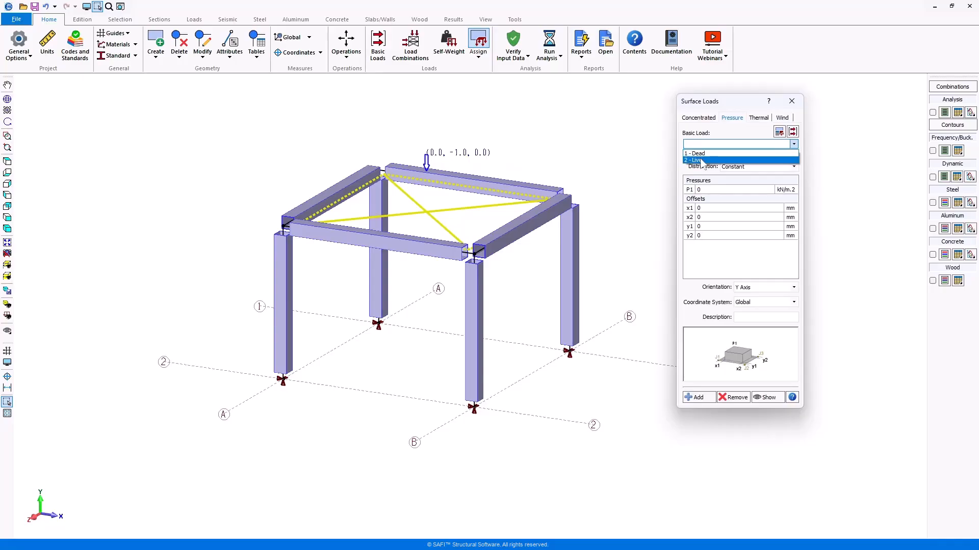
left_click(701, 161)
left_click(713, 190)
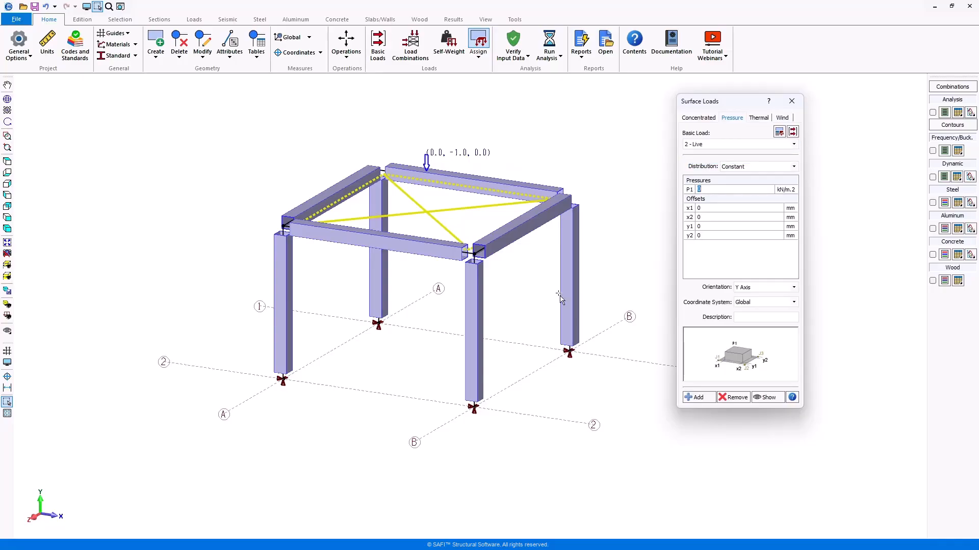
type("-1")
left_click(696, 398)
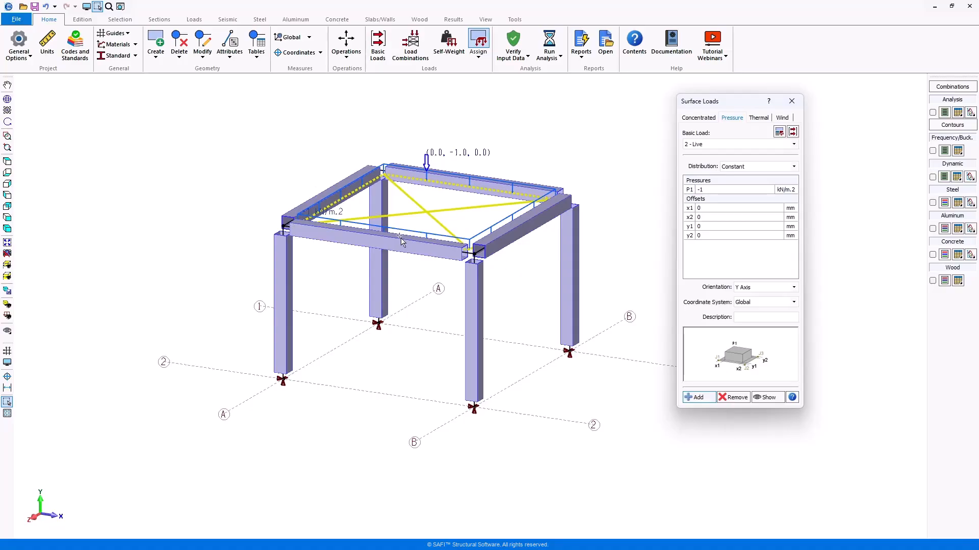
left_click(791, 100)
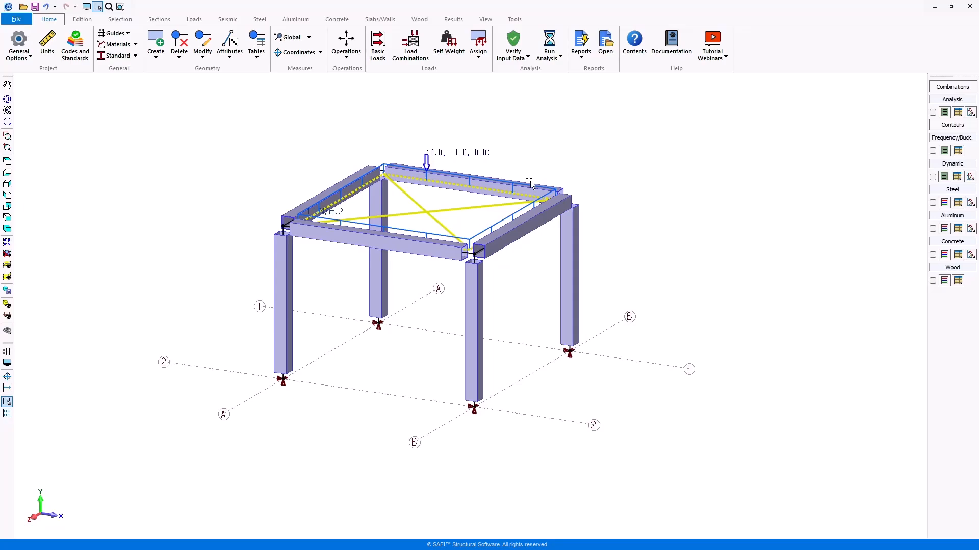
key("Escape")
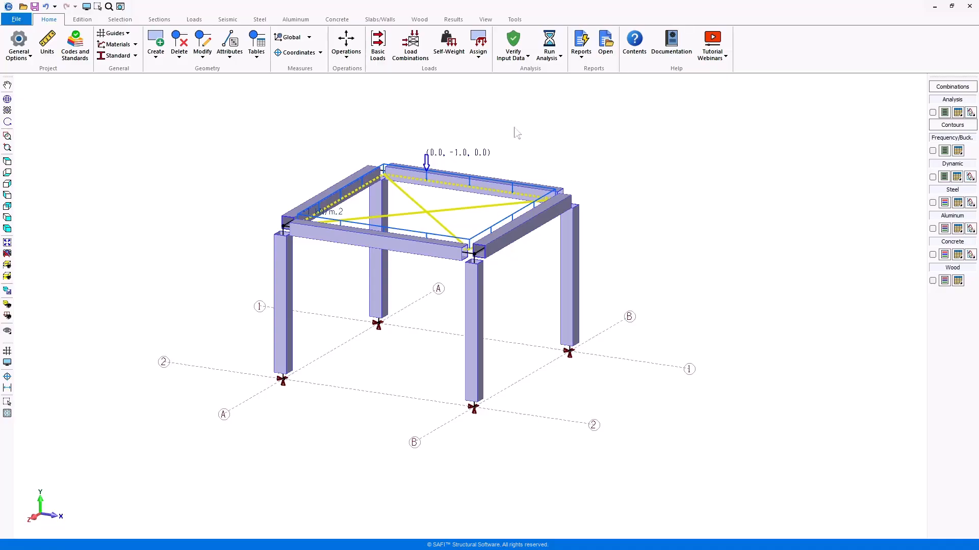
Verify the model's input data and dismiss the verification report.
left_click(523, 43)
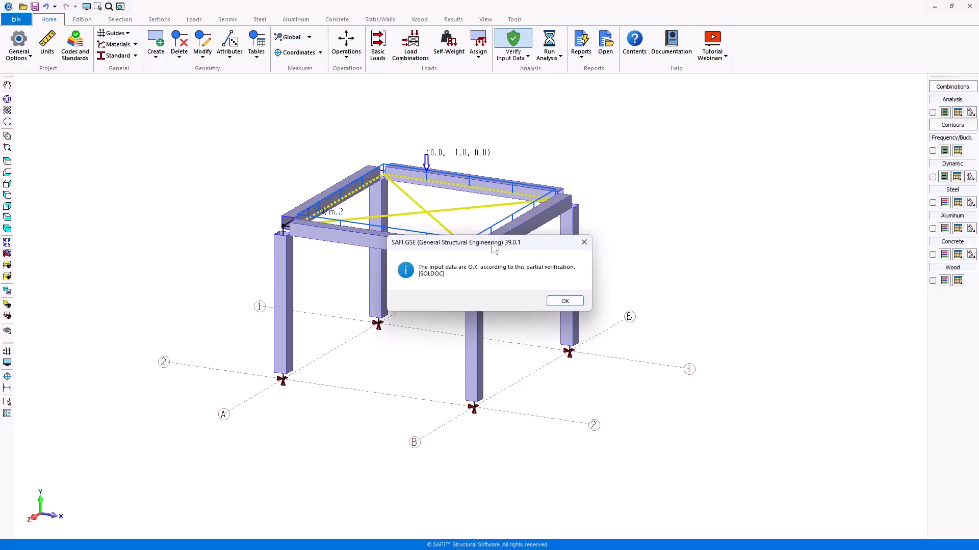
mouse_move(488, 242)
left_mouse_down()
mouse_move(473, 242)
mouse_move(481, 232)
left_mouse_up()
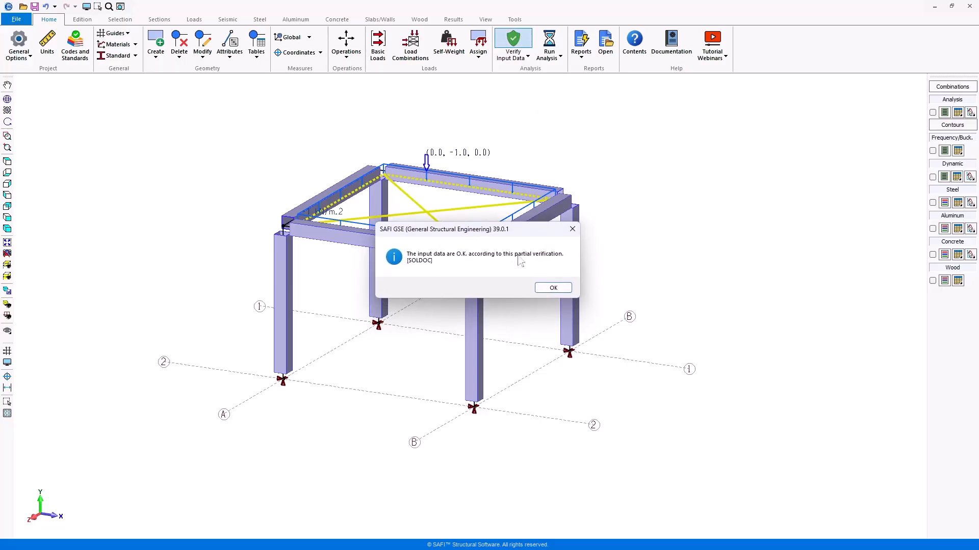
left_click(552, 288)
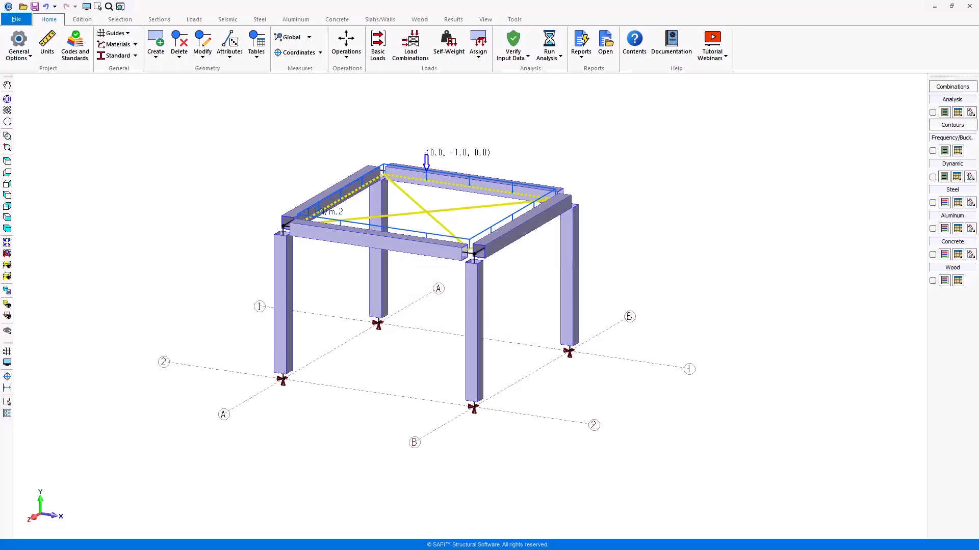
Run the Static Linear analysis with the default options, saving the model changes.
left_click(557, 43)
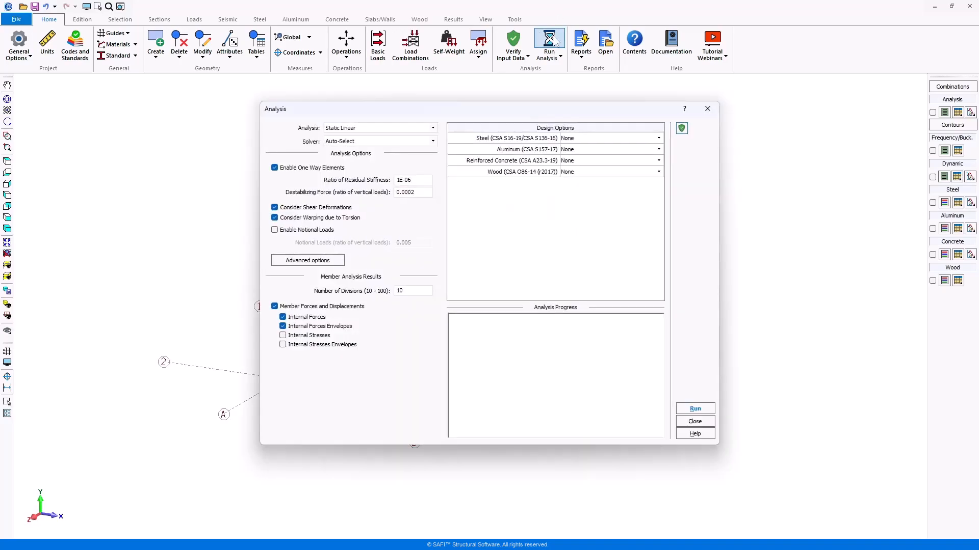
left_click(694, 409)
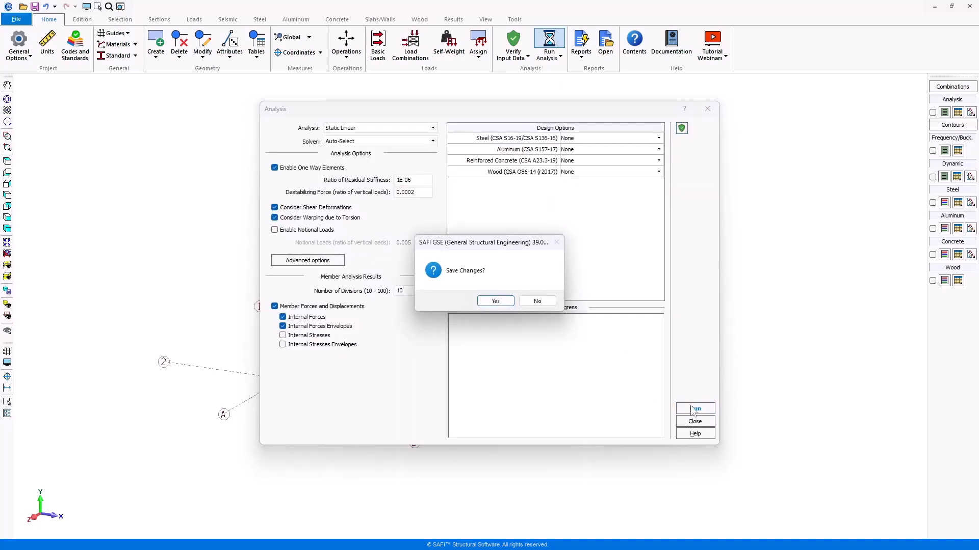
left_click(495, 301)
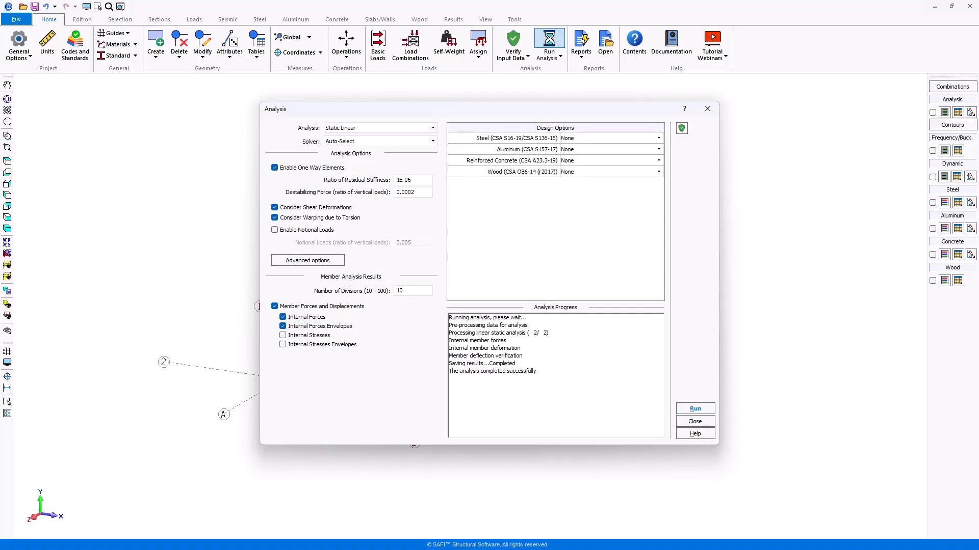
left_click(695, 421)
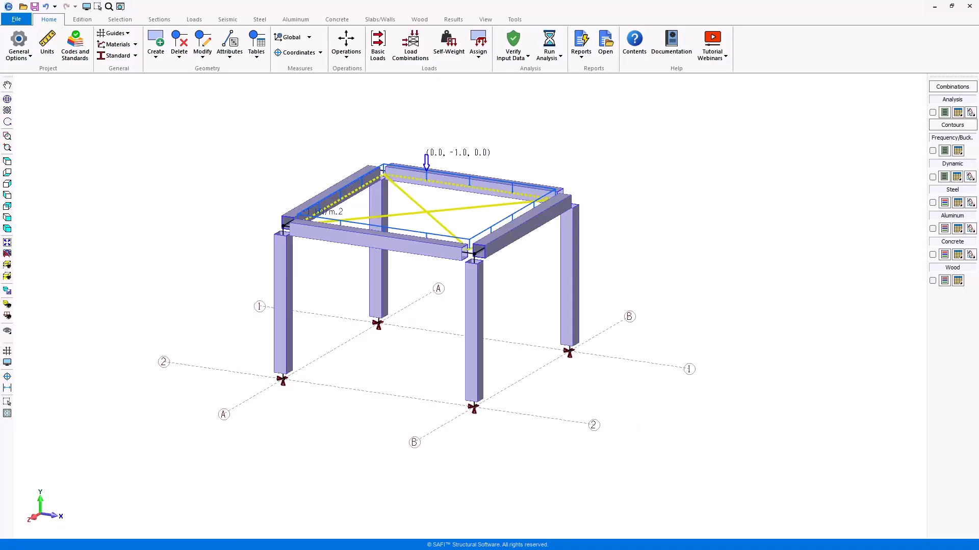
Display the model in Wireframe View and limit the displayed load combinations to 2 - D+L.
left_click(7, 305)
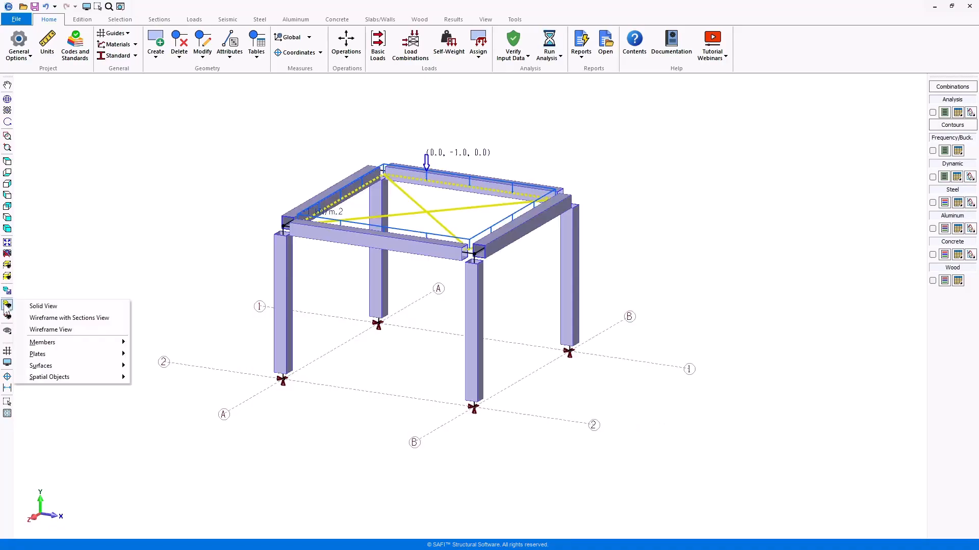
left_click(77, 330)
left_click(951, 88)
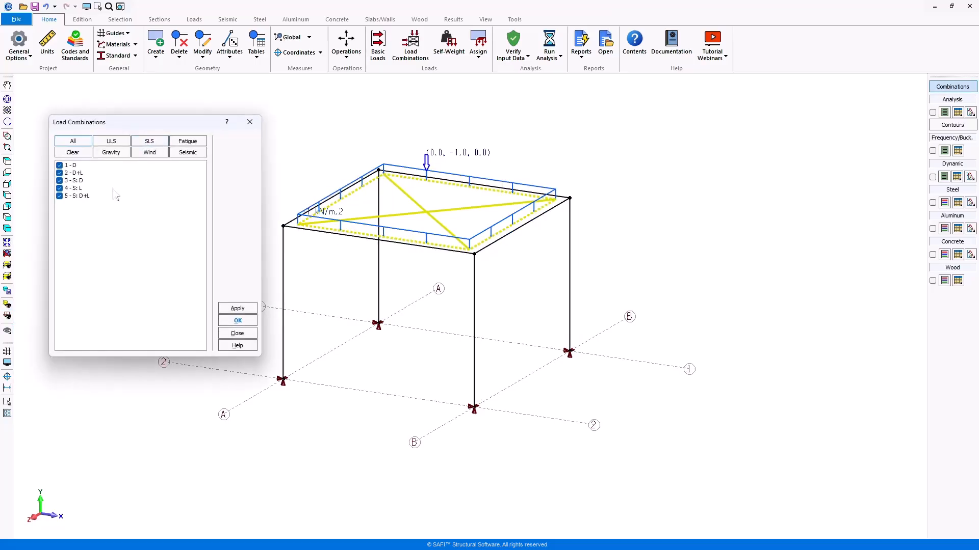
left_click(73, 152)
left_click(59, 173)
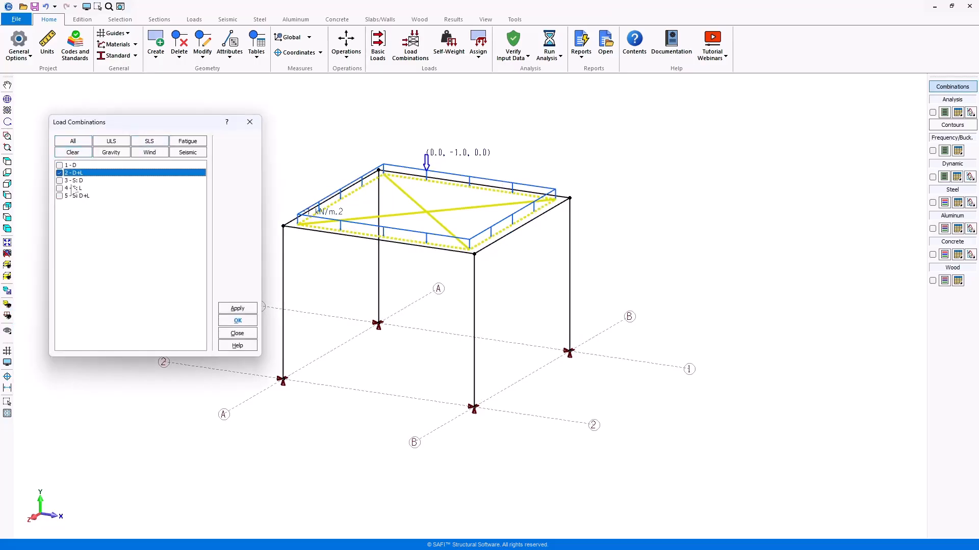
left_click(238, 319)
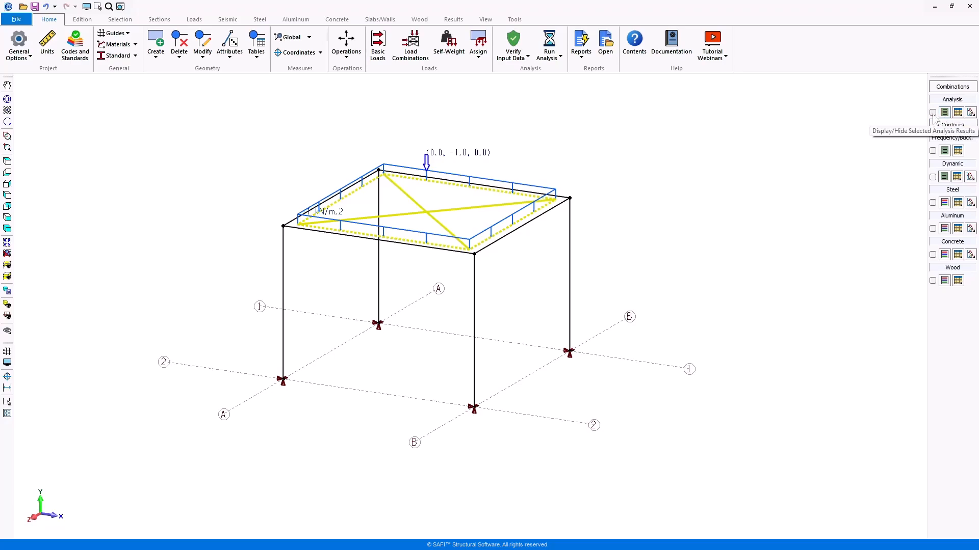
Review the static analysis display options and the available analysis result tables and graphs.
left_click(933, 112)
left_click(933, 112)
left_click(944, 112)
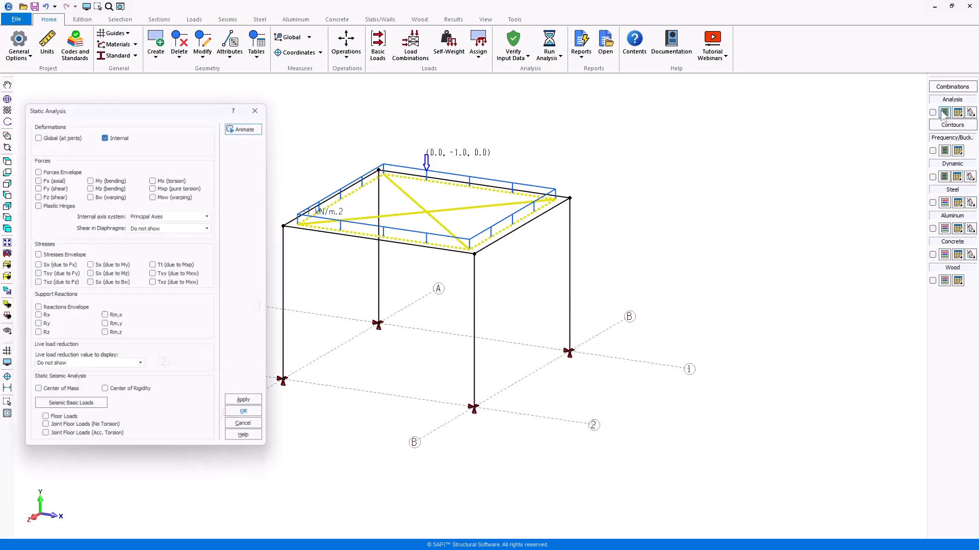
key("Escape")
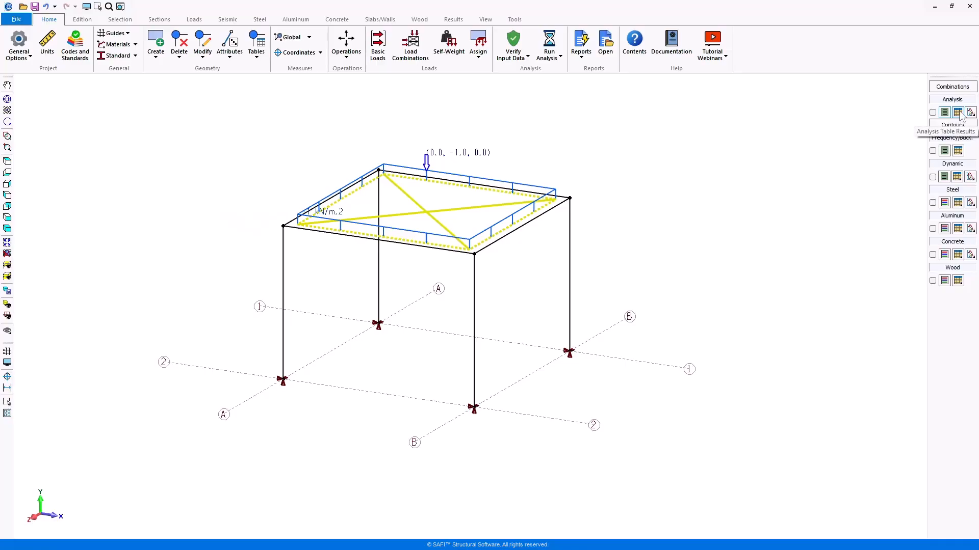
left_click(958, 112)
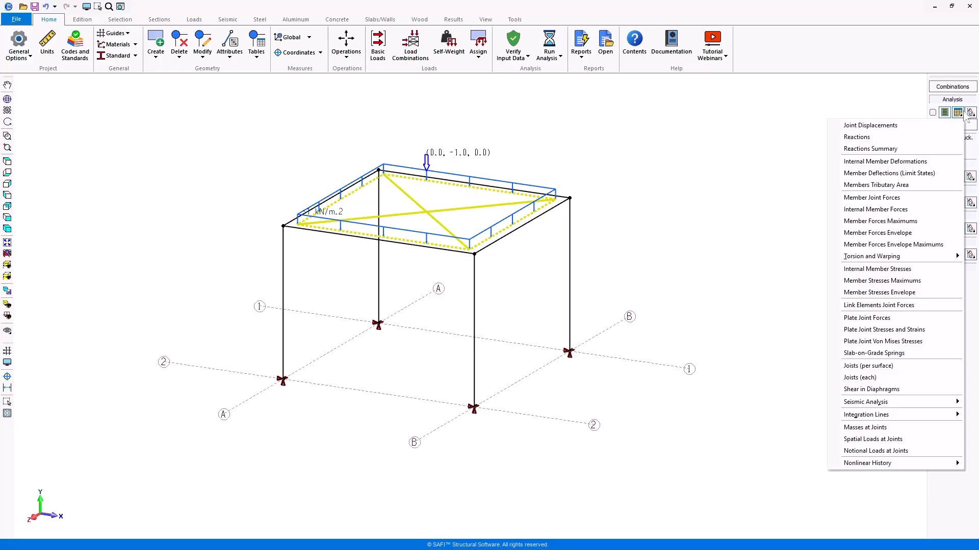
left_click(970, 112)
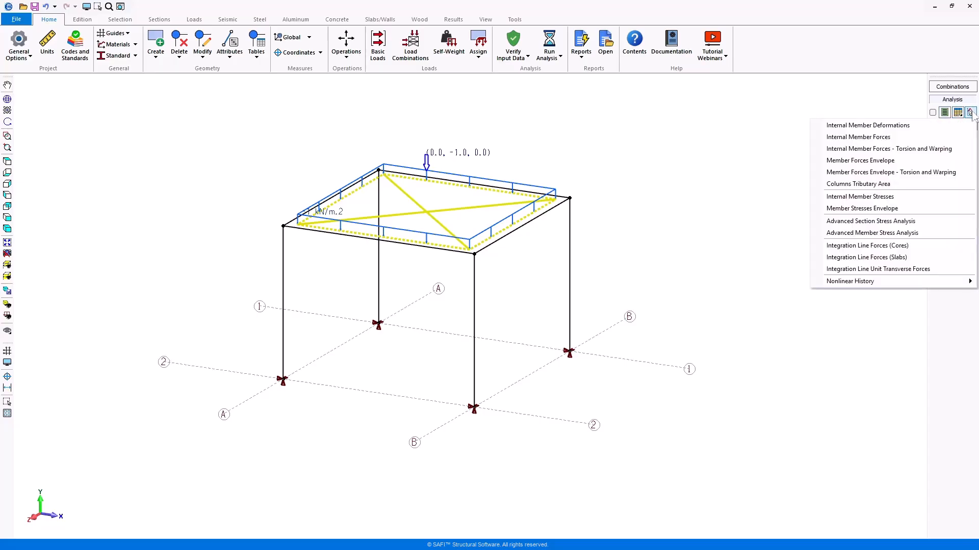
left_click(955, 325)
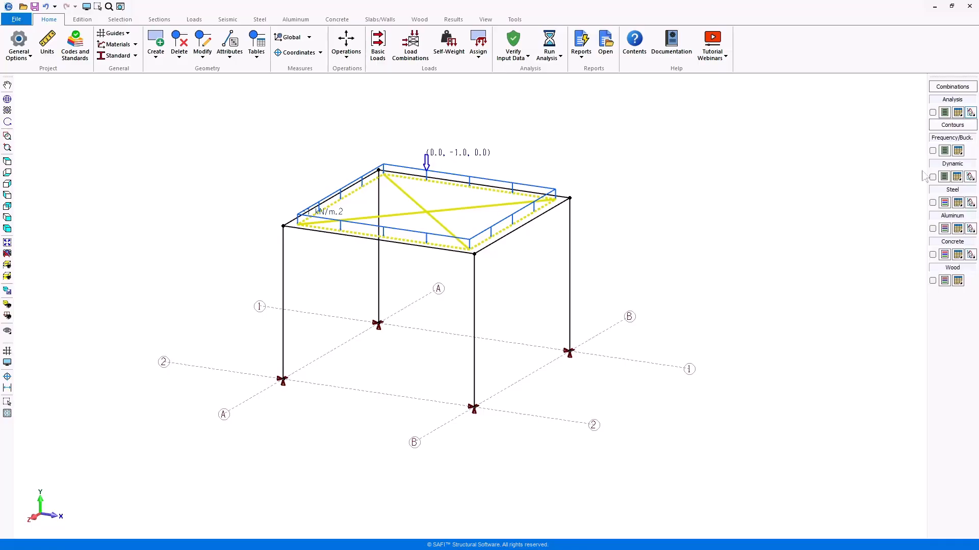
Show the internal deformations on the frame, and replace them with the Fy (shear) force diagrams.
left_click(933, 112)
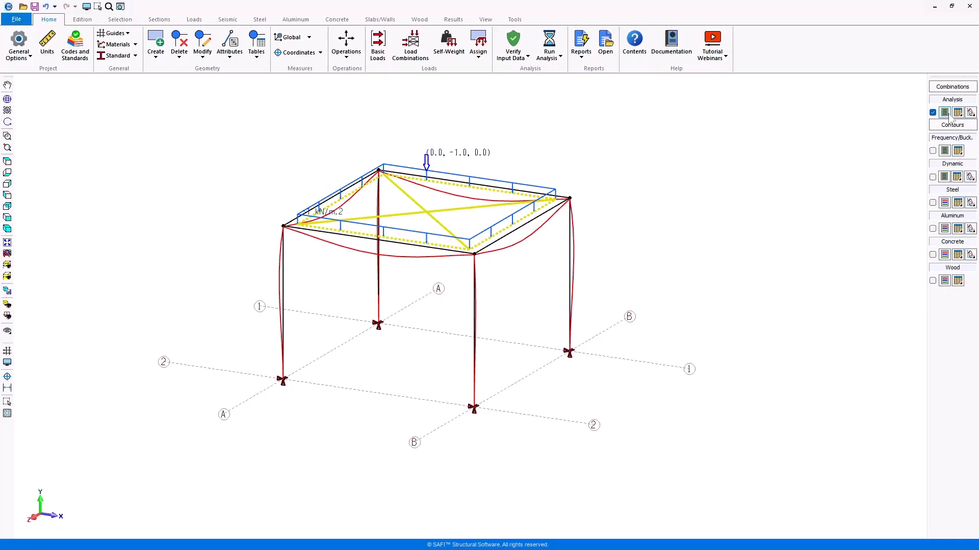
left_click(946, 113)
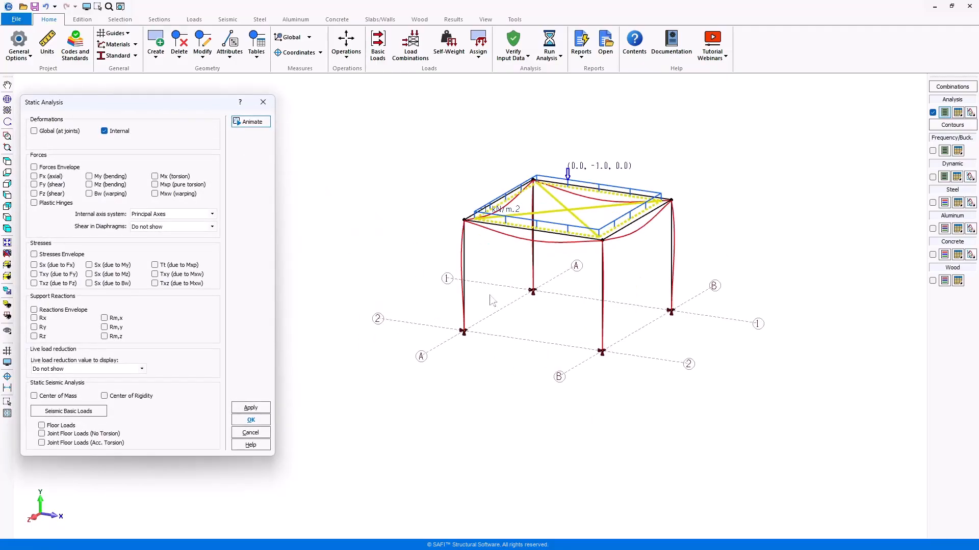
left_click_drag(147, 102, 242, 113)
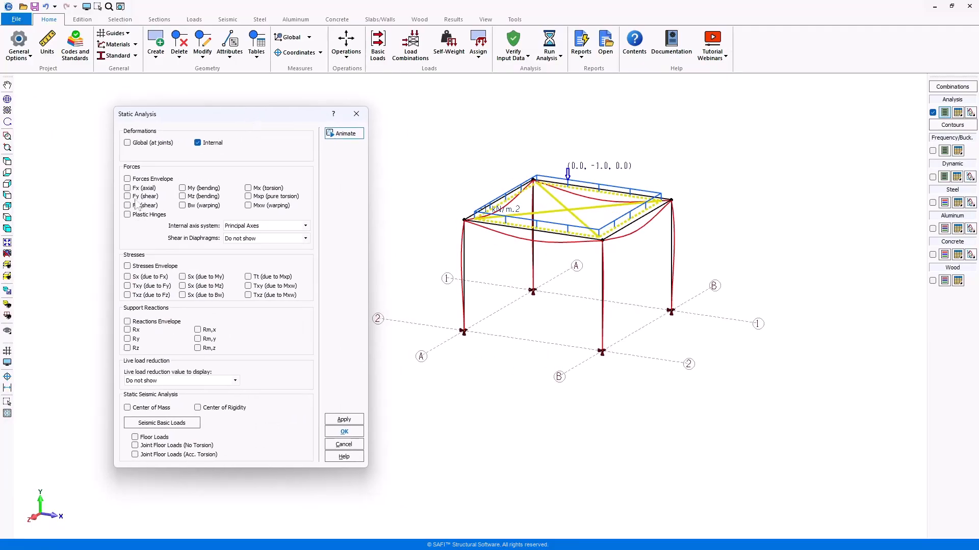
left_click(198, 142)
left_click(127, 196)
left_click(351, 422)
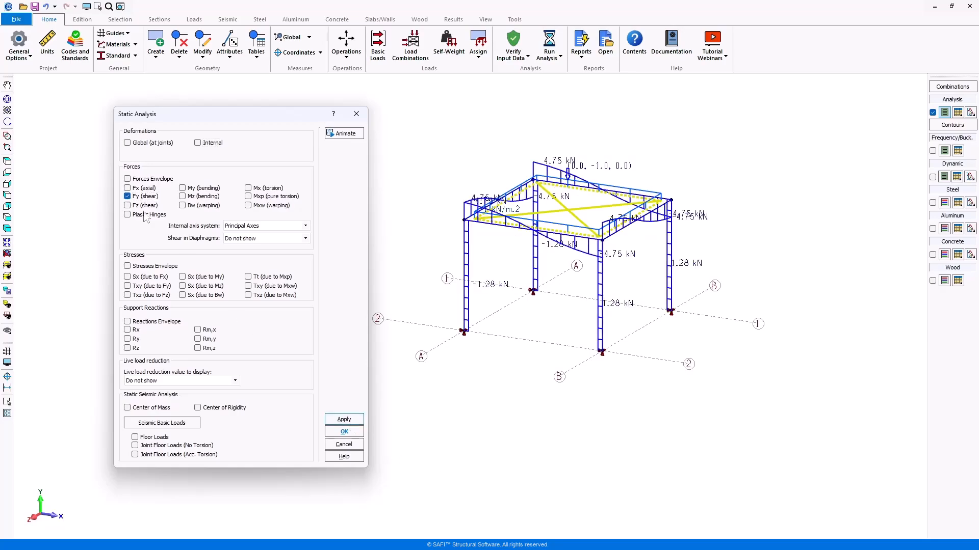
Replace the shear diagrams with the Mz (bending) moment diagrams.
left_click(127, 196)
left_click(182, 197)
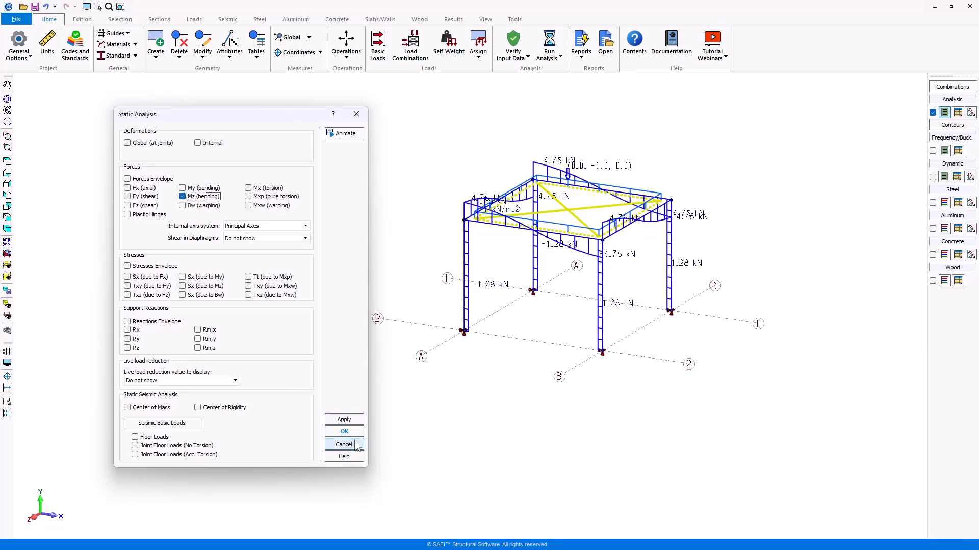
left_click(351, 421)
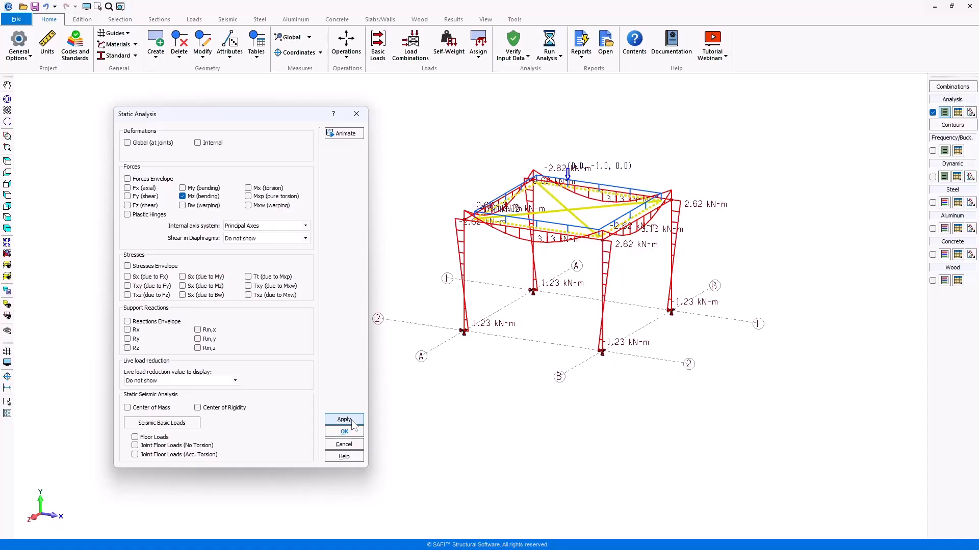
Replace the Mz (bending) diagrams with the internal deformations, and turn off the display of the static analysis results.
left_click(183, 197)
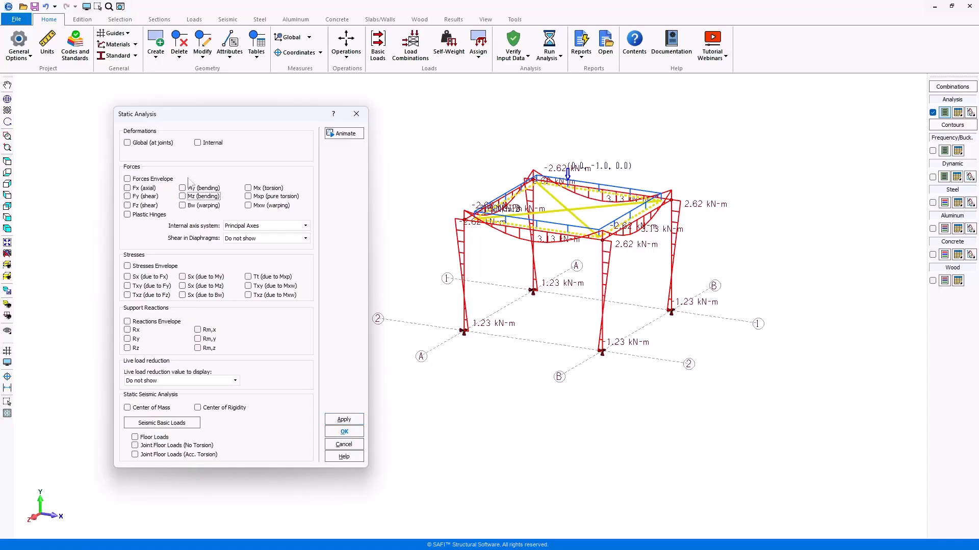
left_click(198, 143)
left_click(349, 432)
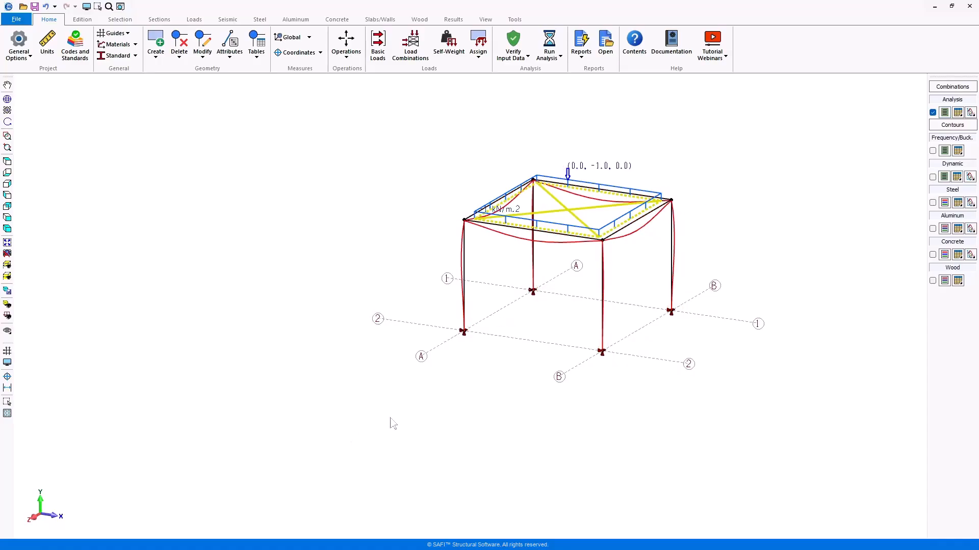
left_click(932, 113)
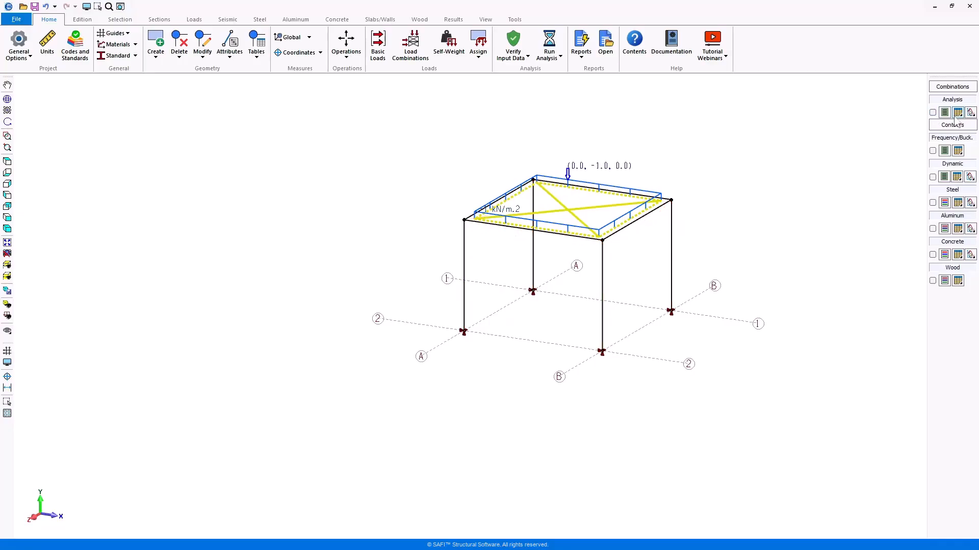
scroll(842, 224, "up", 2)
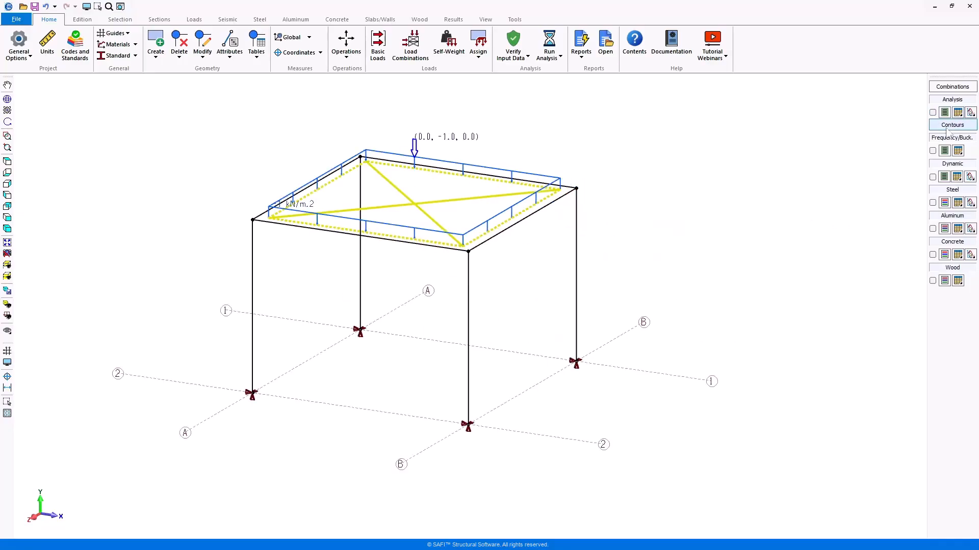
Review the Reactions table for All Structure with all load combinations, sorted by the RY vertical reaction.
left_click(958, 112)
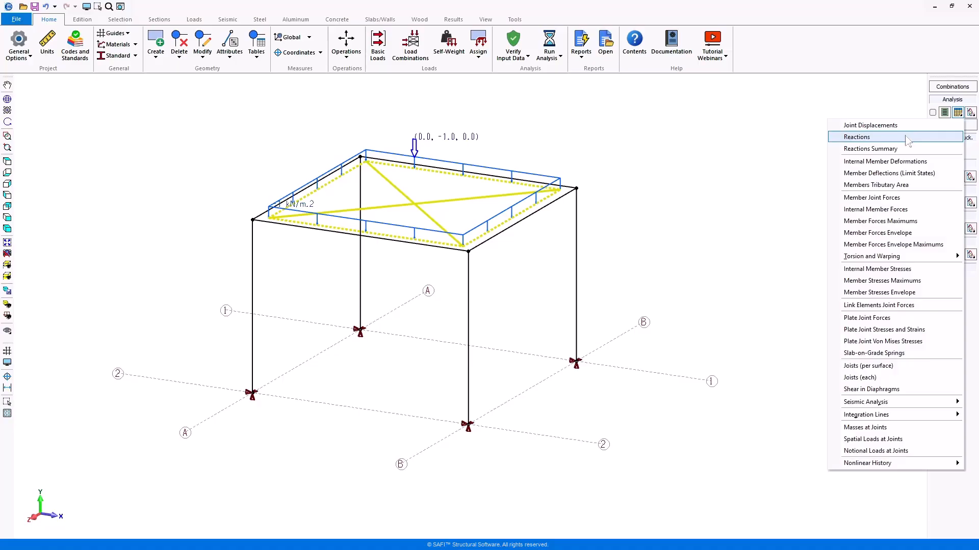
left_click(906, 137)
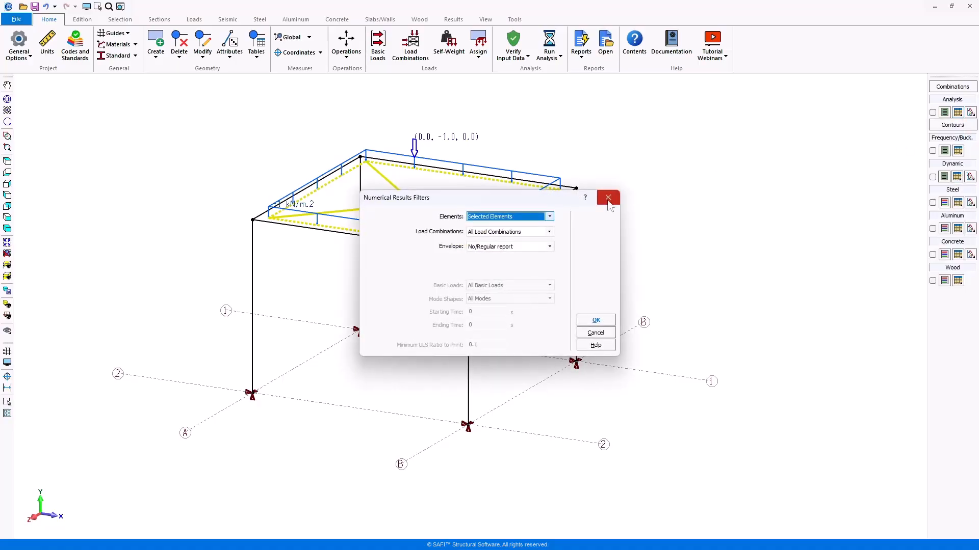
left_click(516, 217)
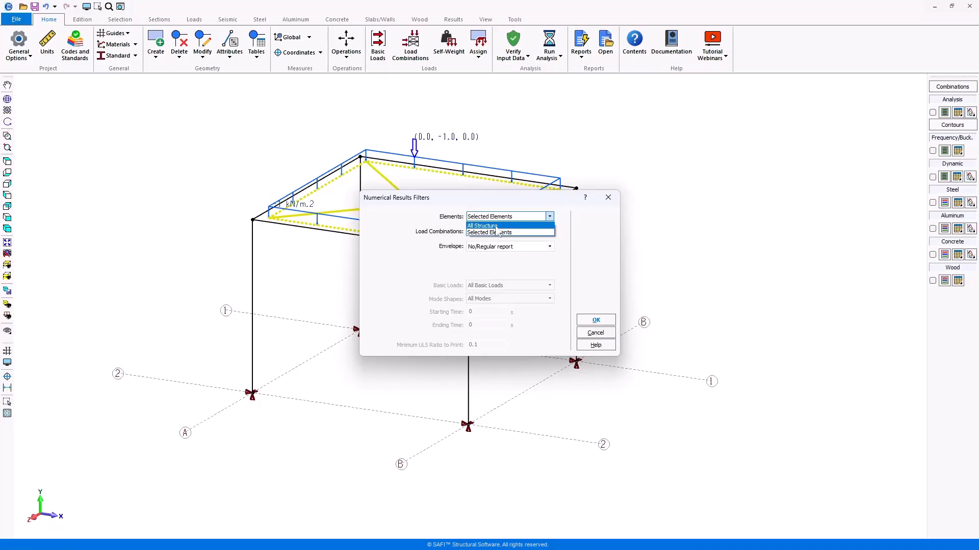
left_click(497, 226)
left_click(596, 324)
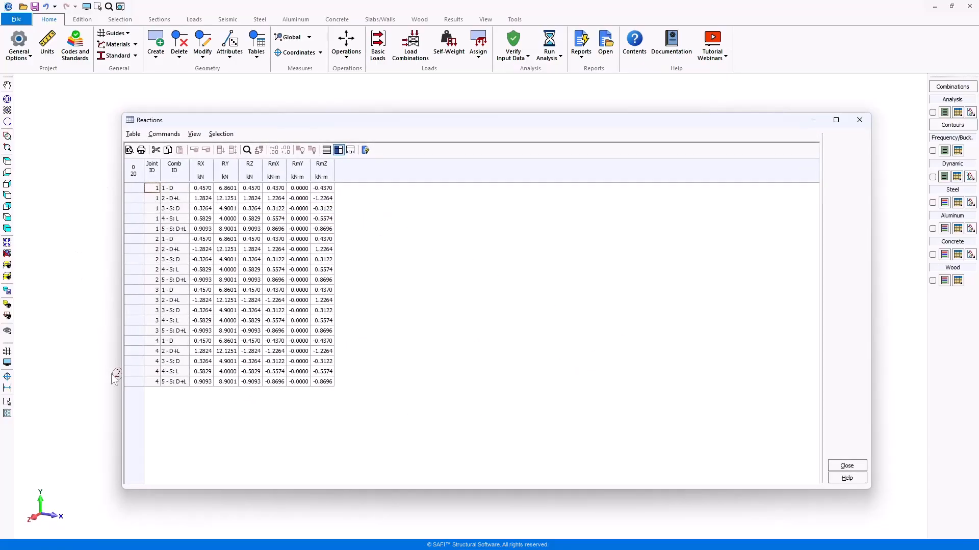
left_click(230, 173)
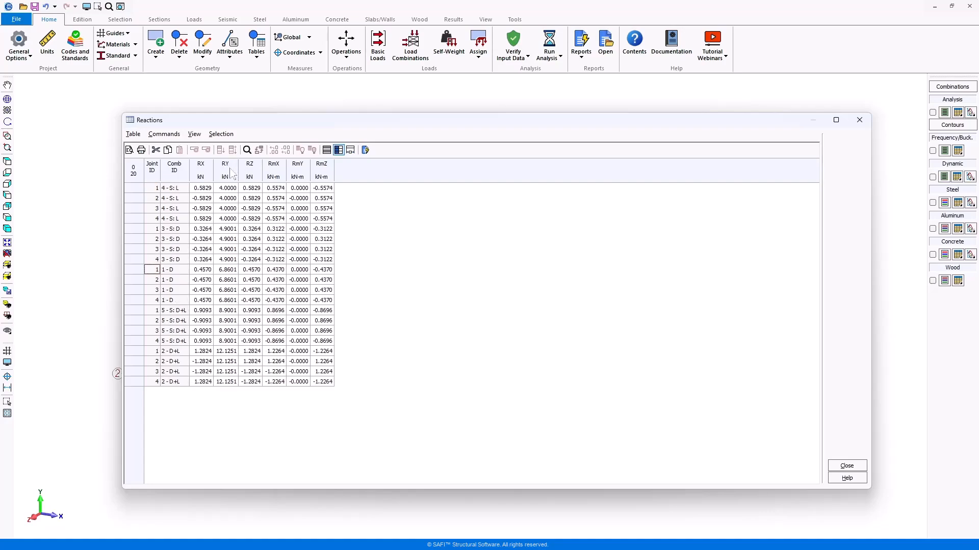
left_click(859, 120)
Plot the internal member forces of the rear roof beam M6 as an envelope, with Fy on the Y axis.
left_click(970, 113)
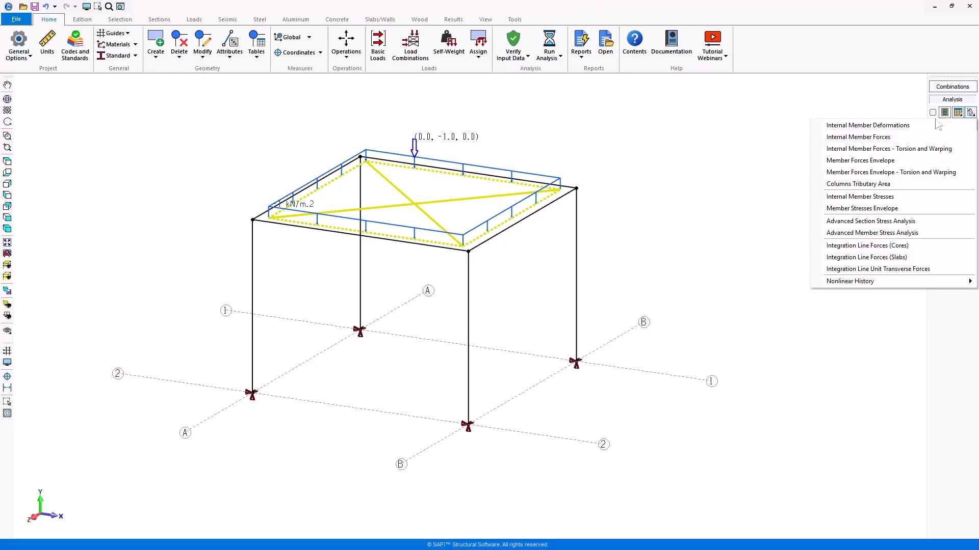
left_click(908, 138)
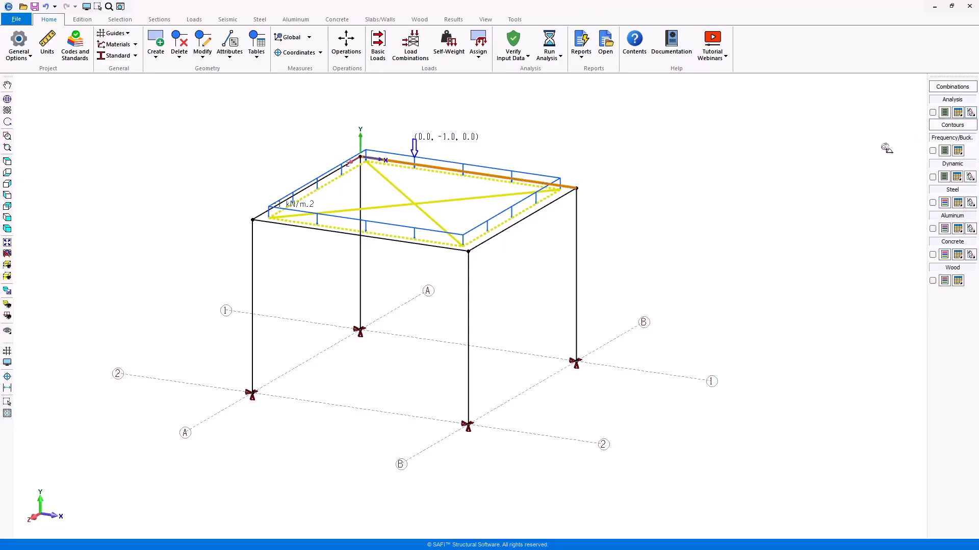
left_click(436, 170)
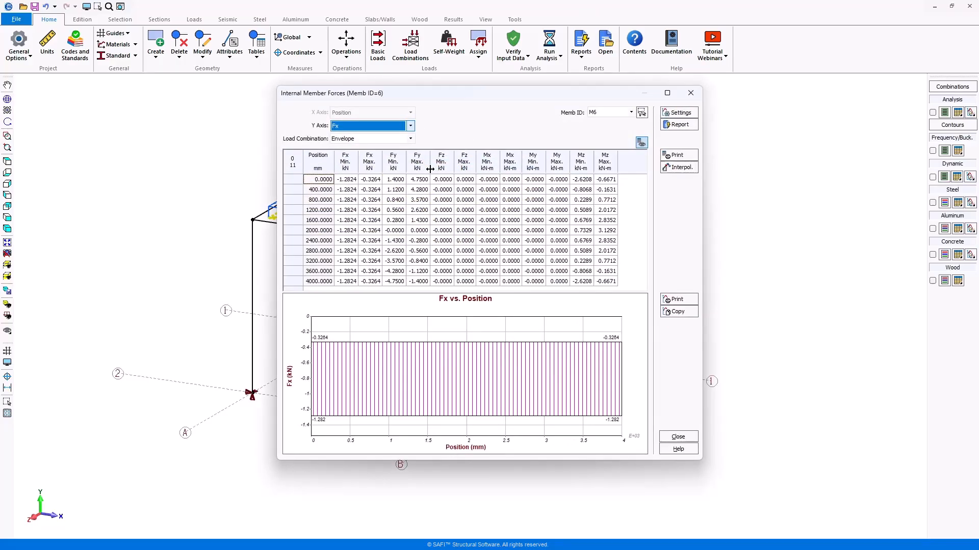
left_click(411, 127)
left_click(411, 128)
key("Down")
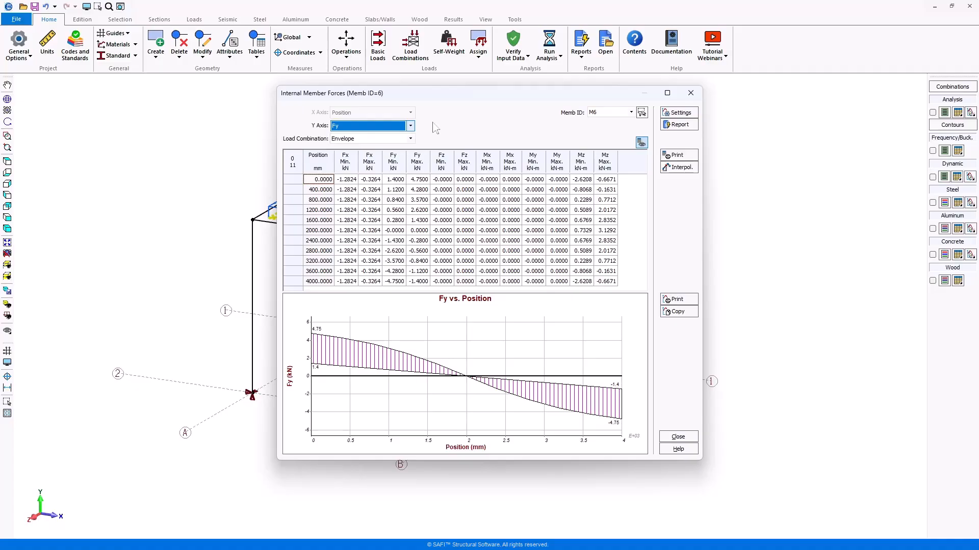
Step through the remaining force components of beam M6 up to the Mz graph, and close the internal forces window.
key("Down")
key("Down")
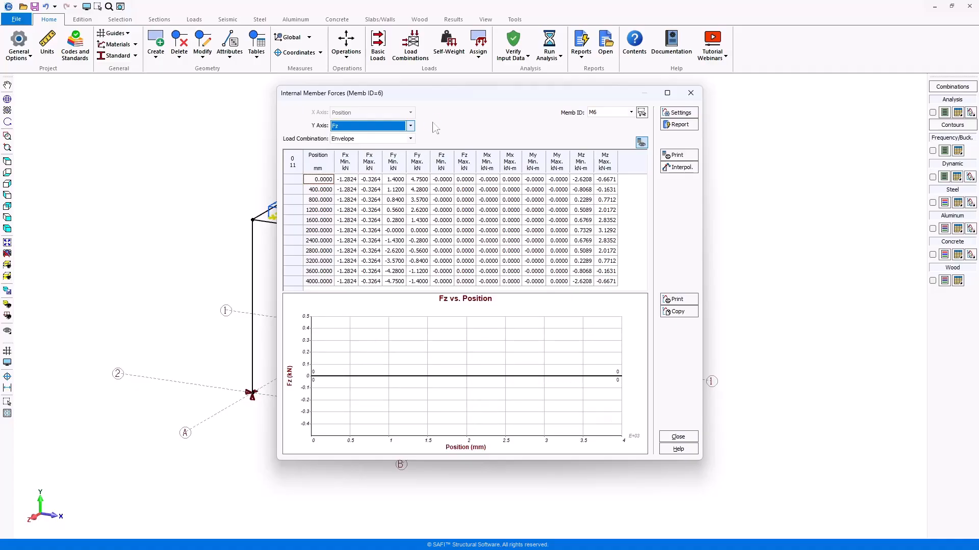
key("Down")
key("Down")
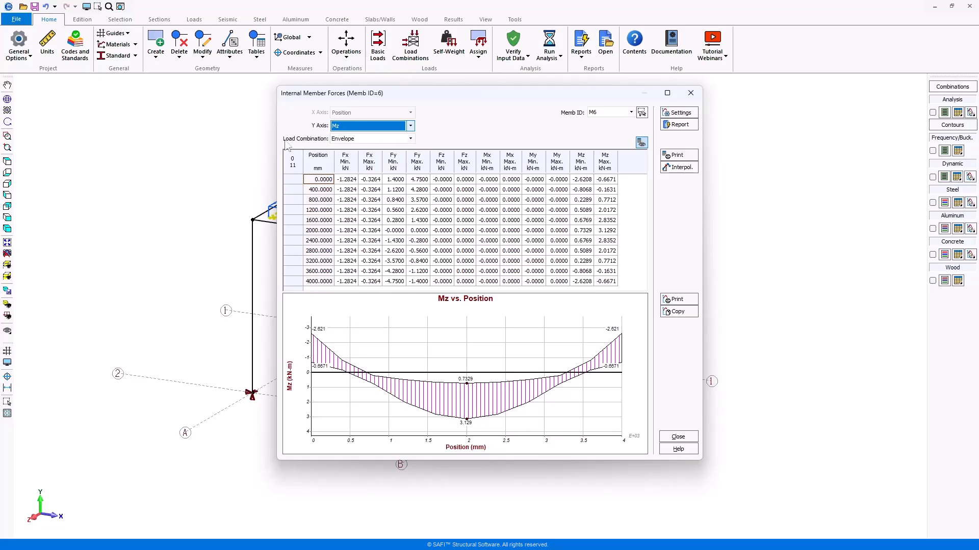
left_click(687, 439)
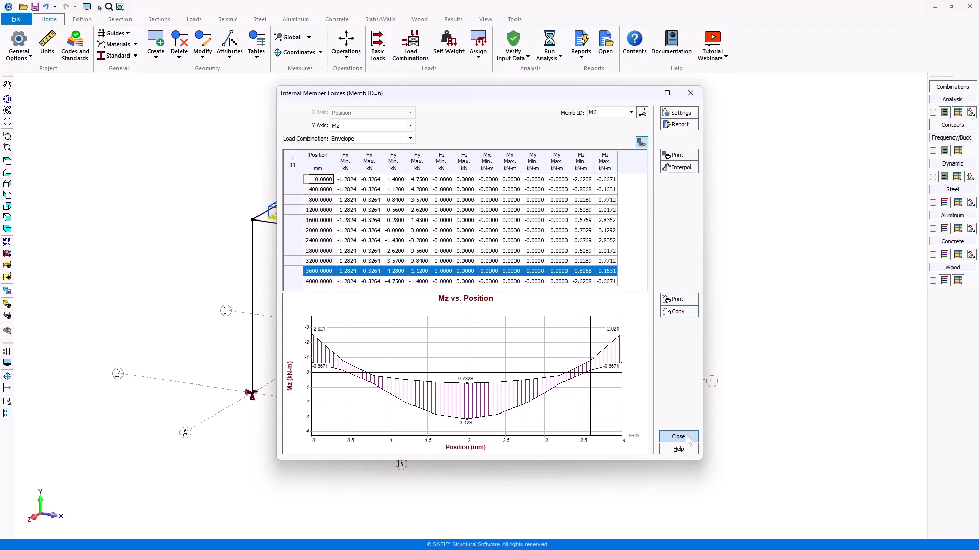
Open the standard report generation options and review the model items available for the report.
left_click(580, 55)
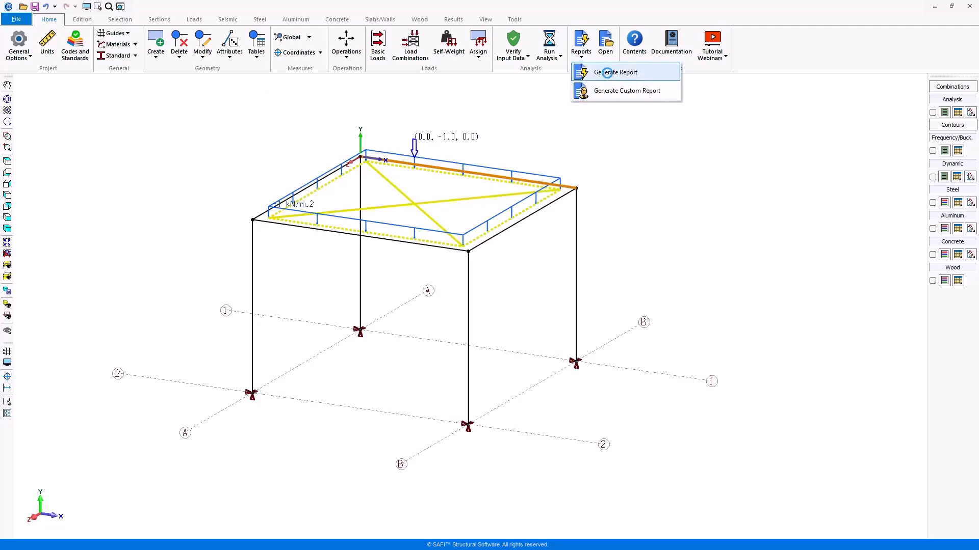
left_click(608, 76)
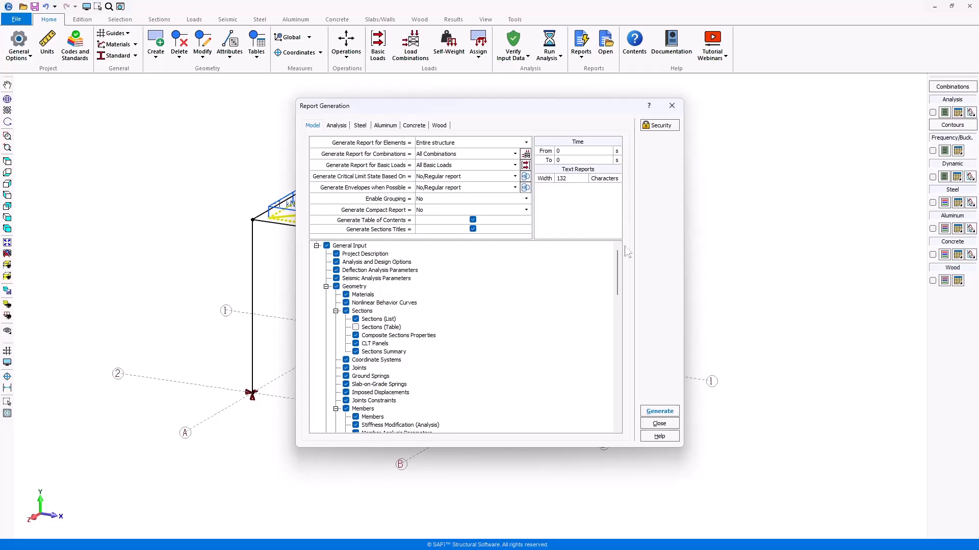
left_click_drag(618, 278, 617, 400)
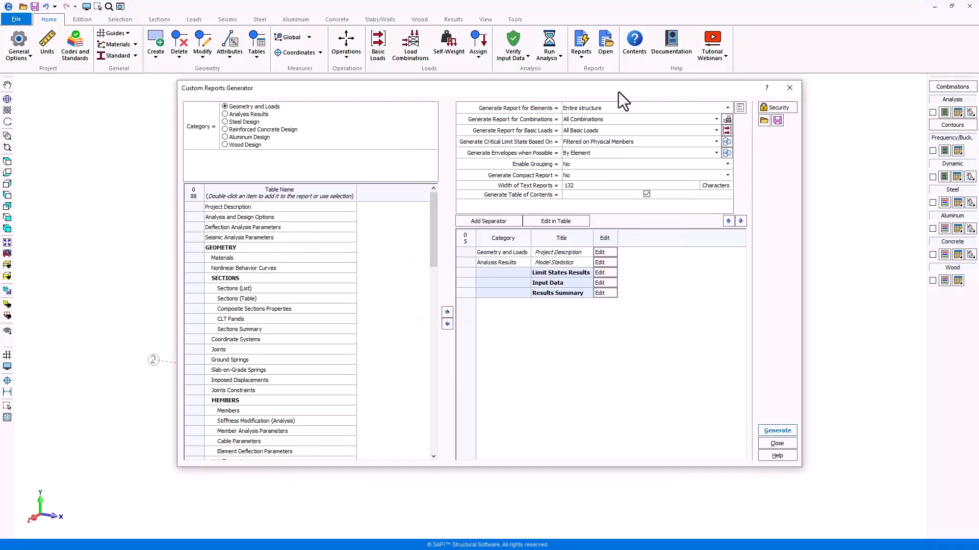
Review the custom report tables from Analysis Results through Steel, Reinforced Concrete, Aluminum and Wood Design, and look through the generated report in Word.
left_click(262, 115)
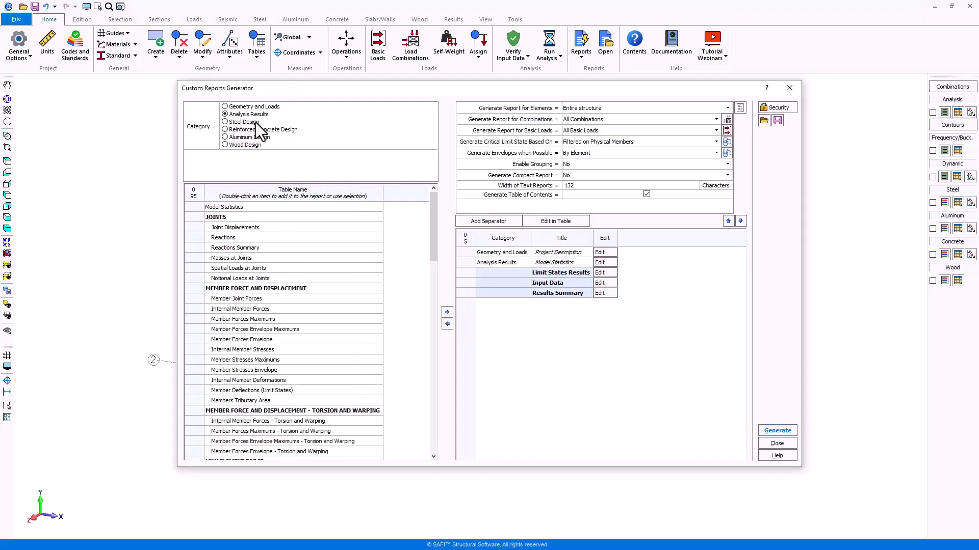
left_click(256, 122)
left_click(257, 131)
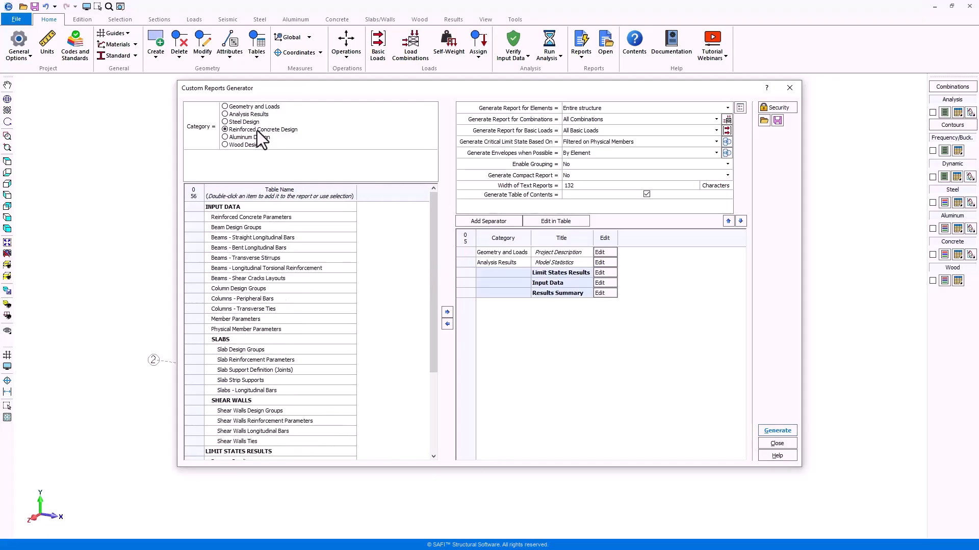
left_click(255, 137)
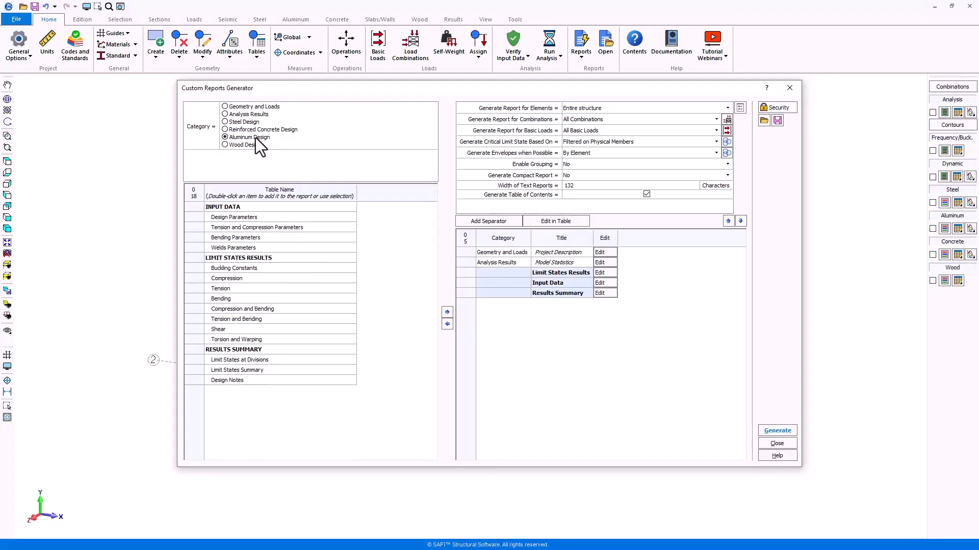
left_click(256, 147)
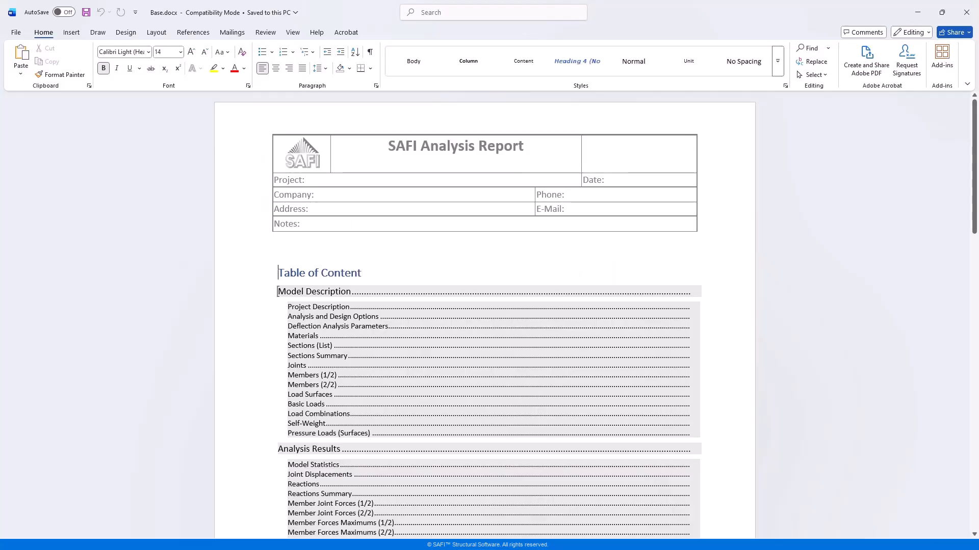
scroll(484, 316, "down", 5)
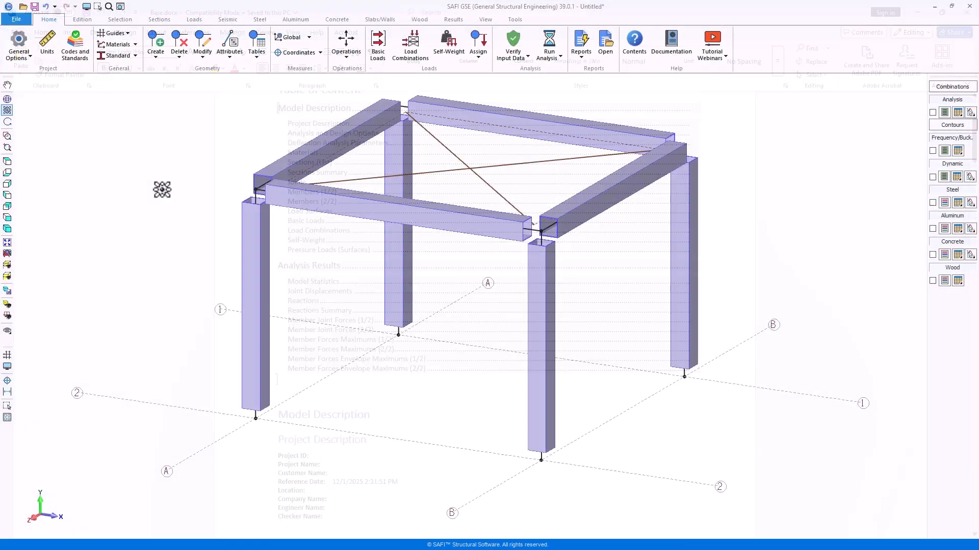
scroll(162, 189, "down", 3)
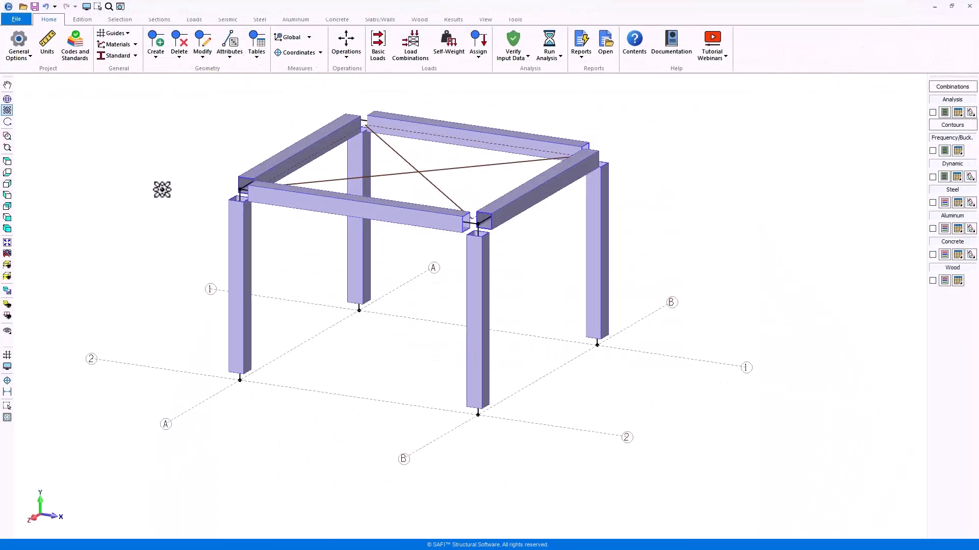
scroll(162, 190, "up", 2)
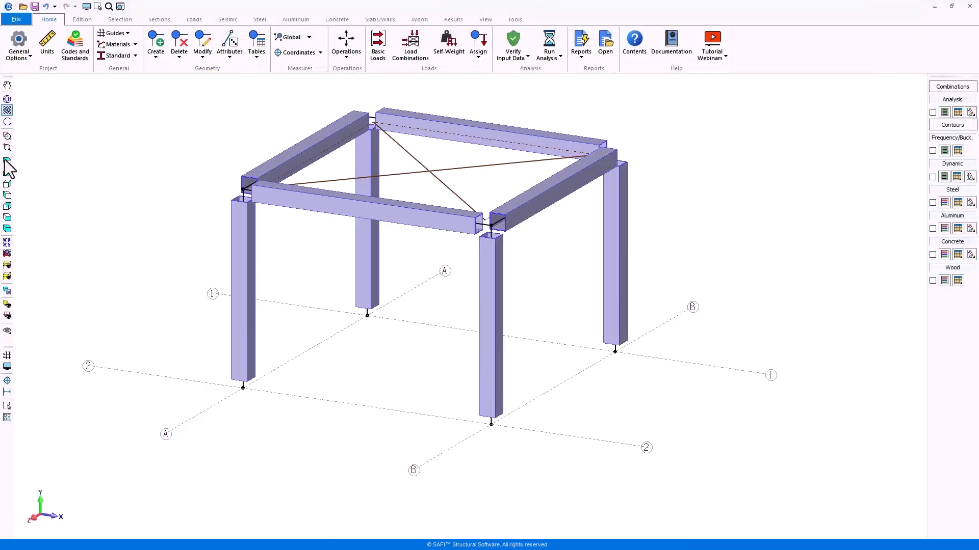
left_click(7, 99)
left_click_drag(171, 168, 300, 159)
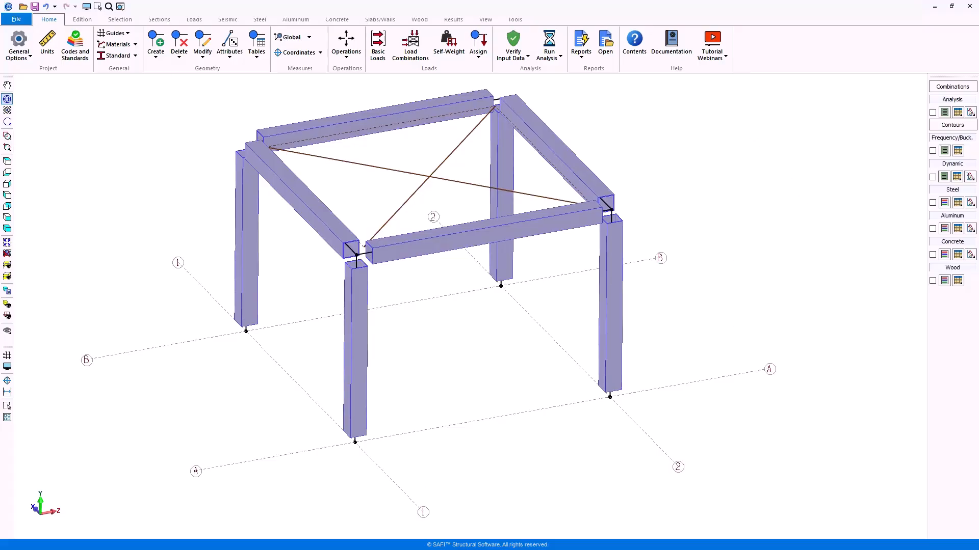